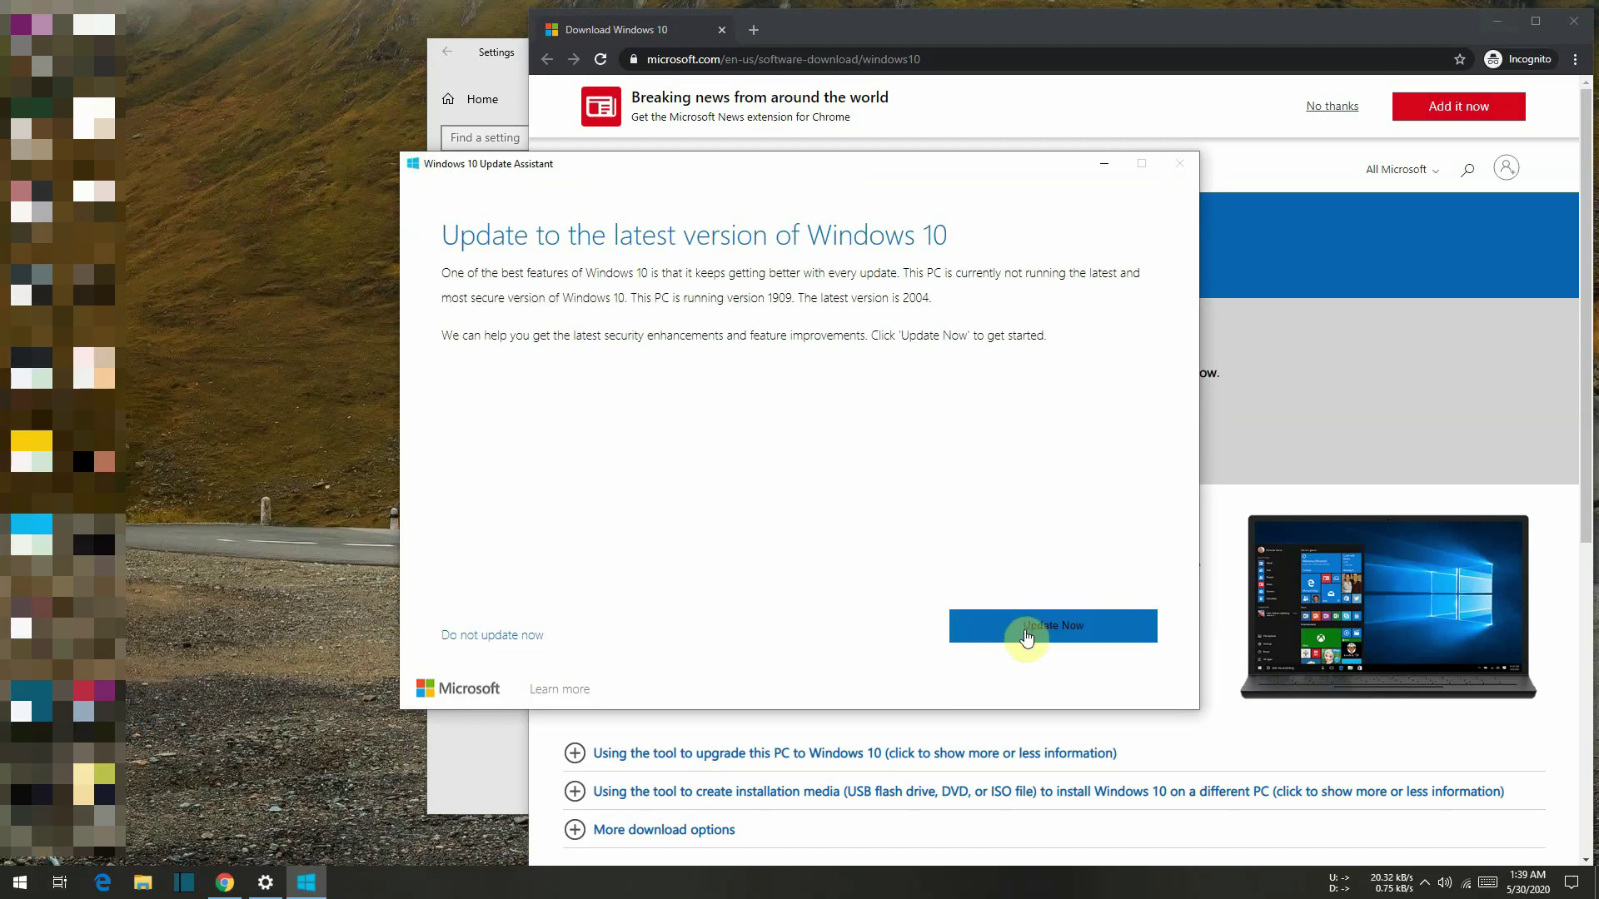
Start the update to Windows 10 version 2004 in the Update Assistant and clear the browser window out of the way
click(1020, 626)
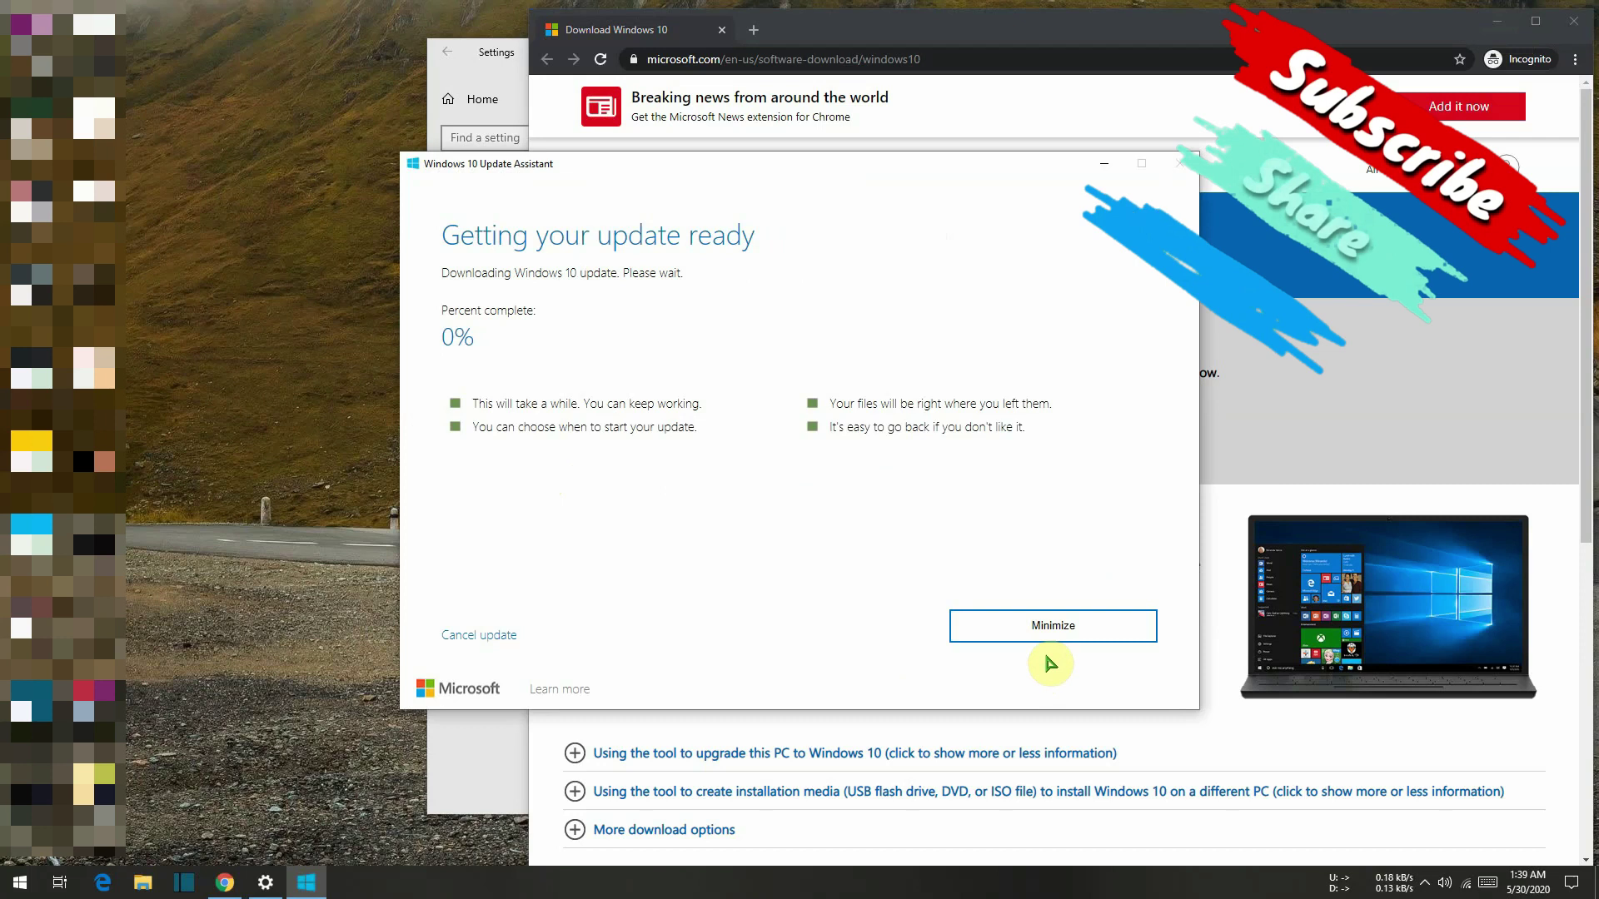
click(1505, 25)
click(1331, 54)
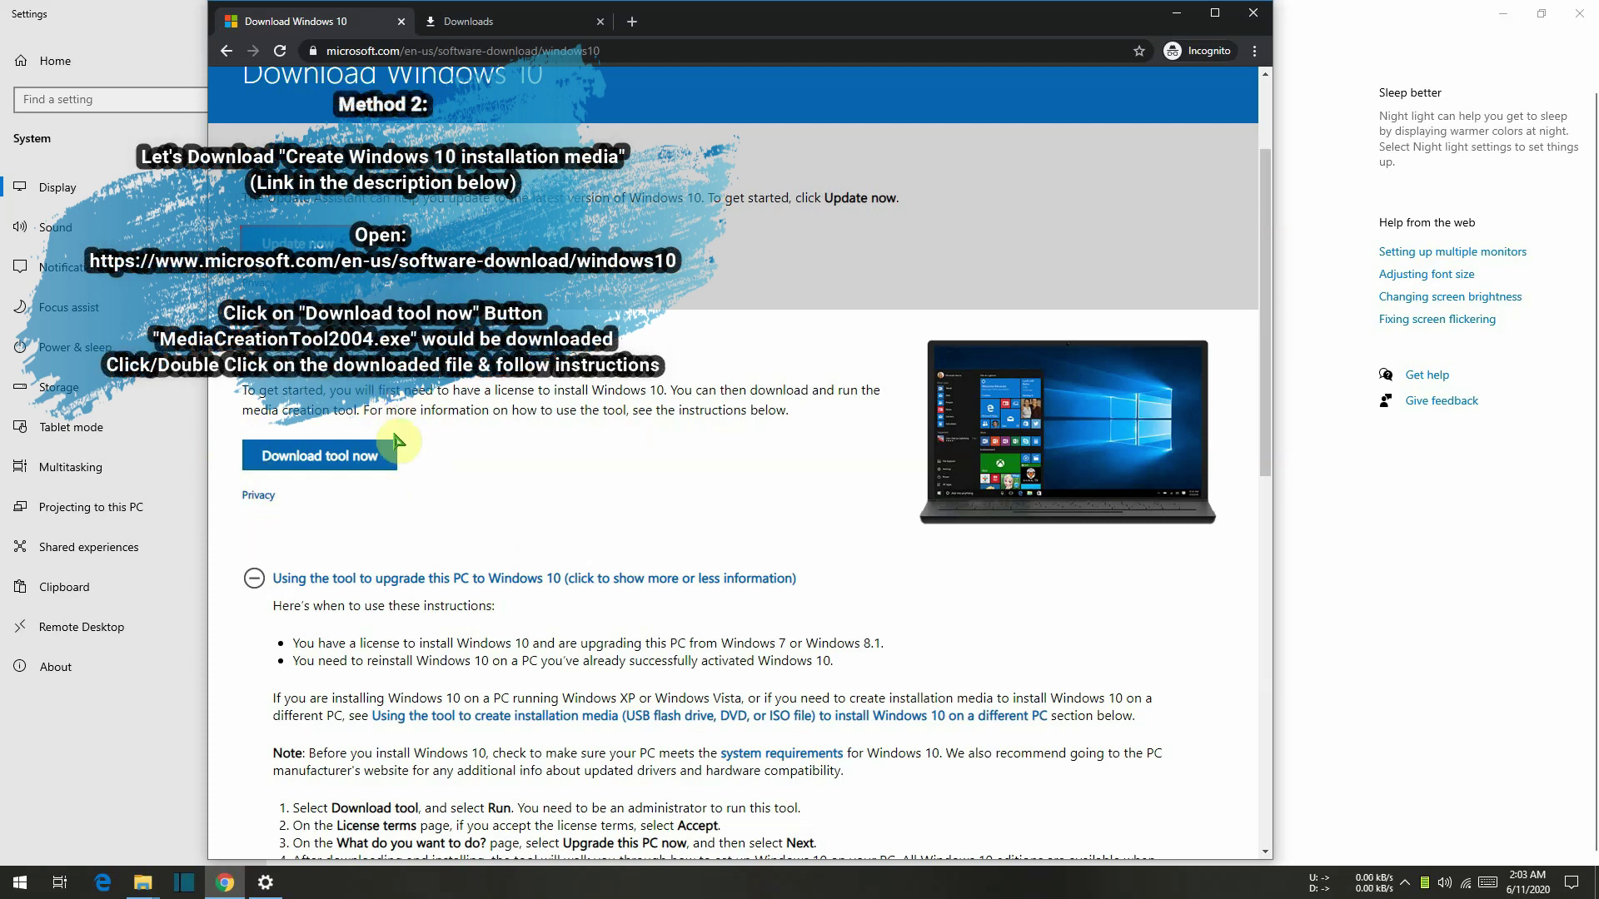
Download MediaCreationTool2004.exe from the Download Windows 10 page and run it
click(342, 462)
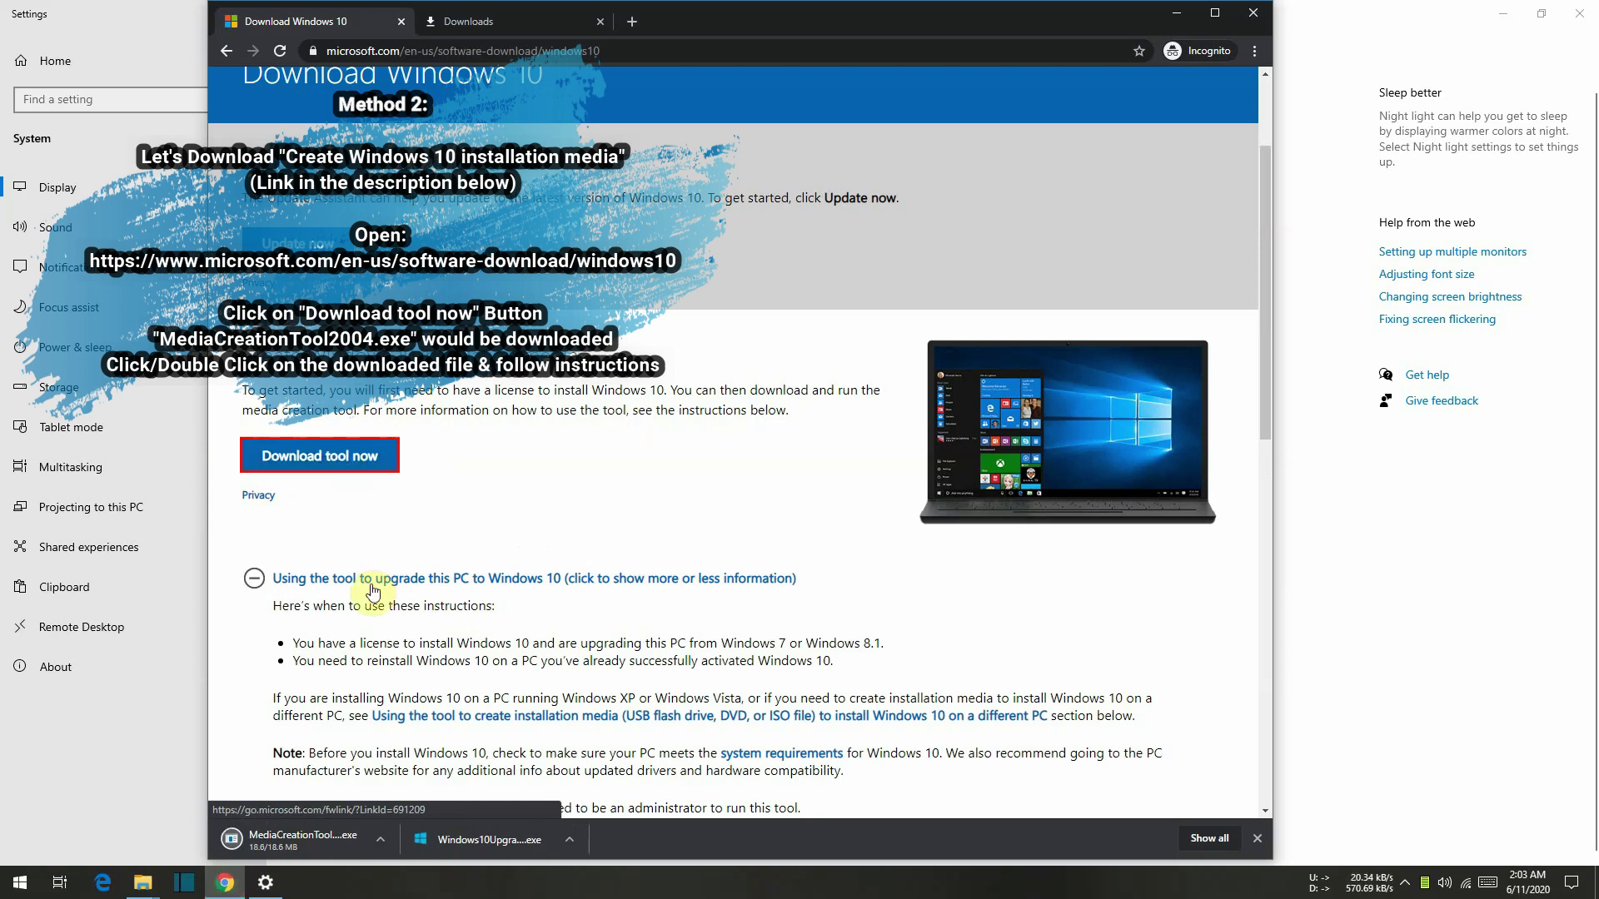
click(293, 852)
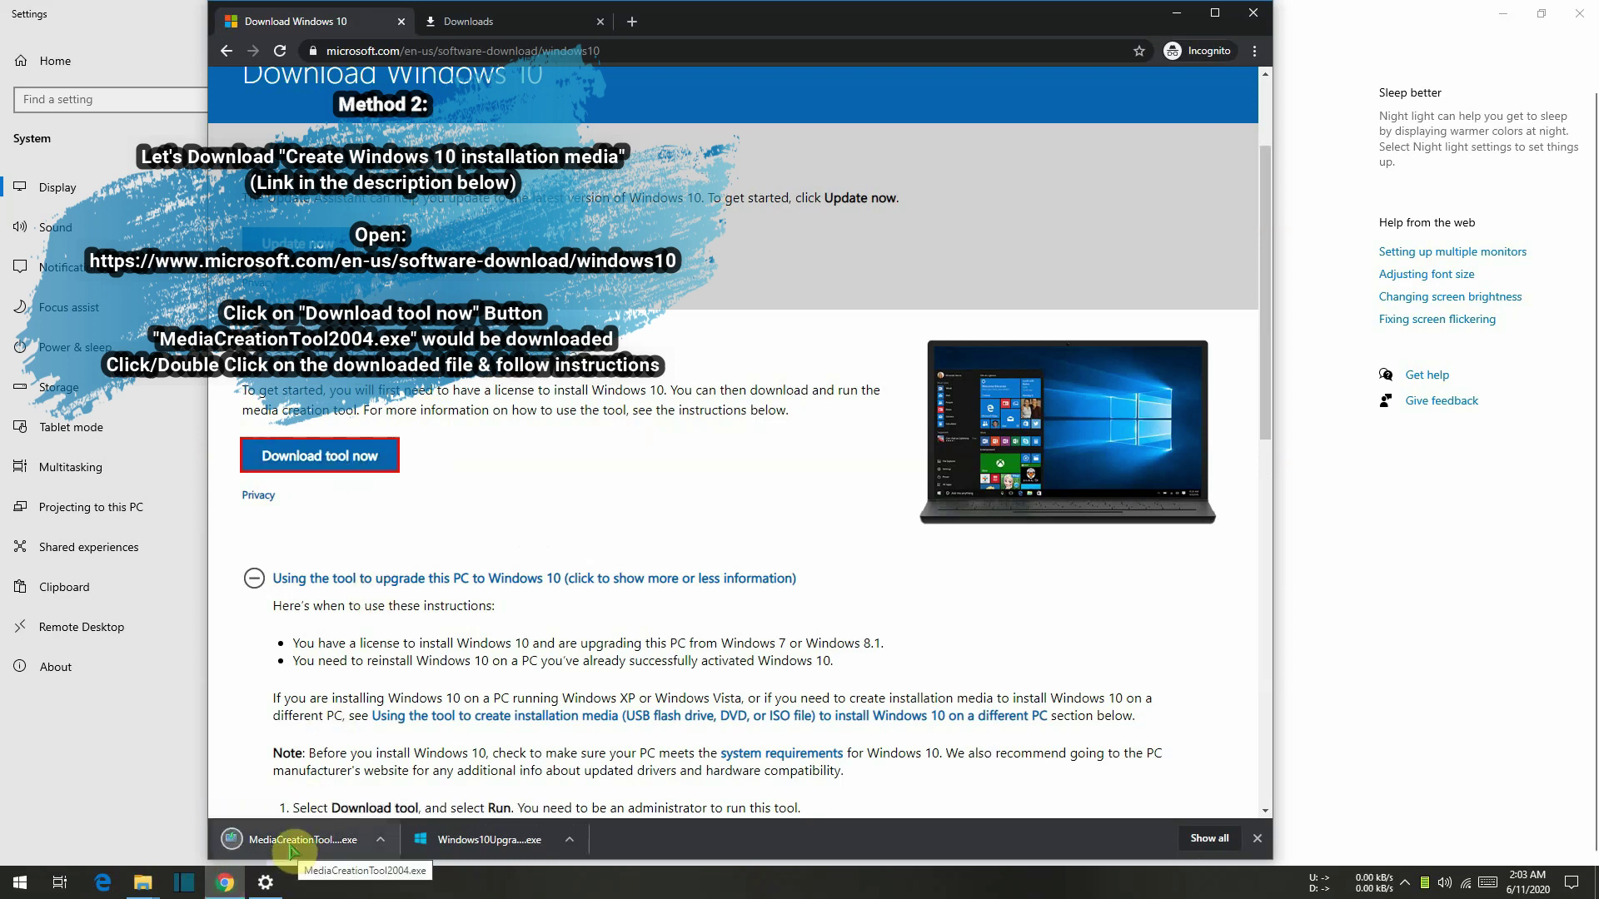
click(333, 458)
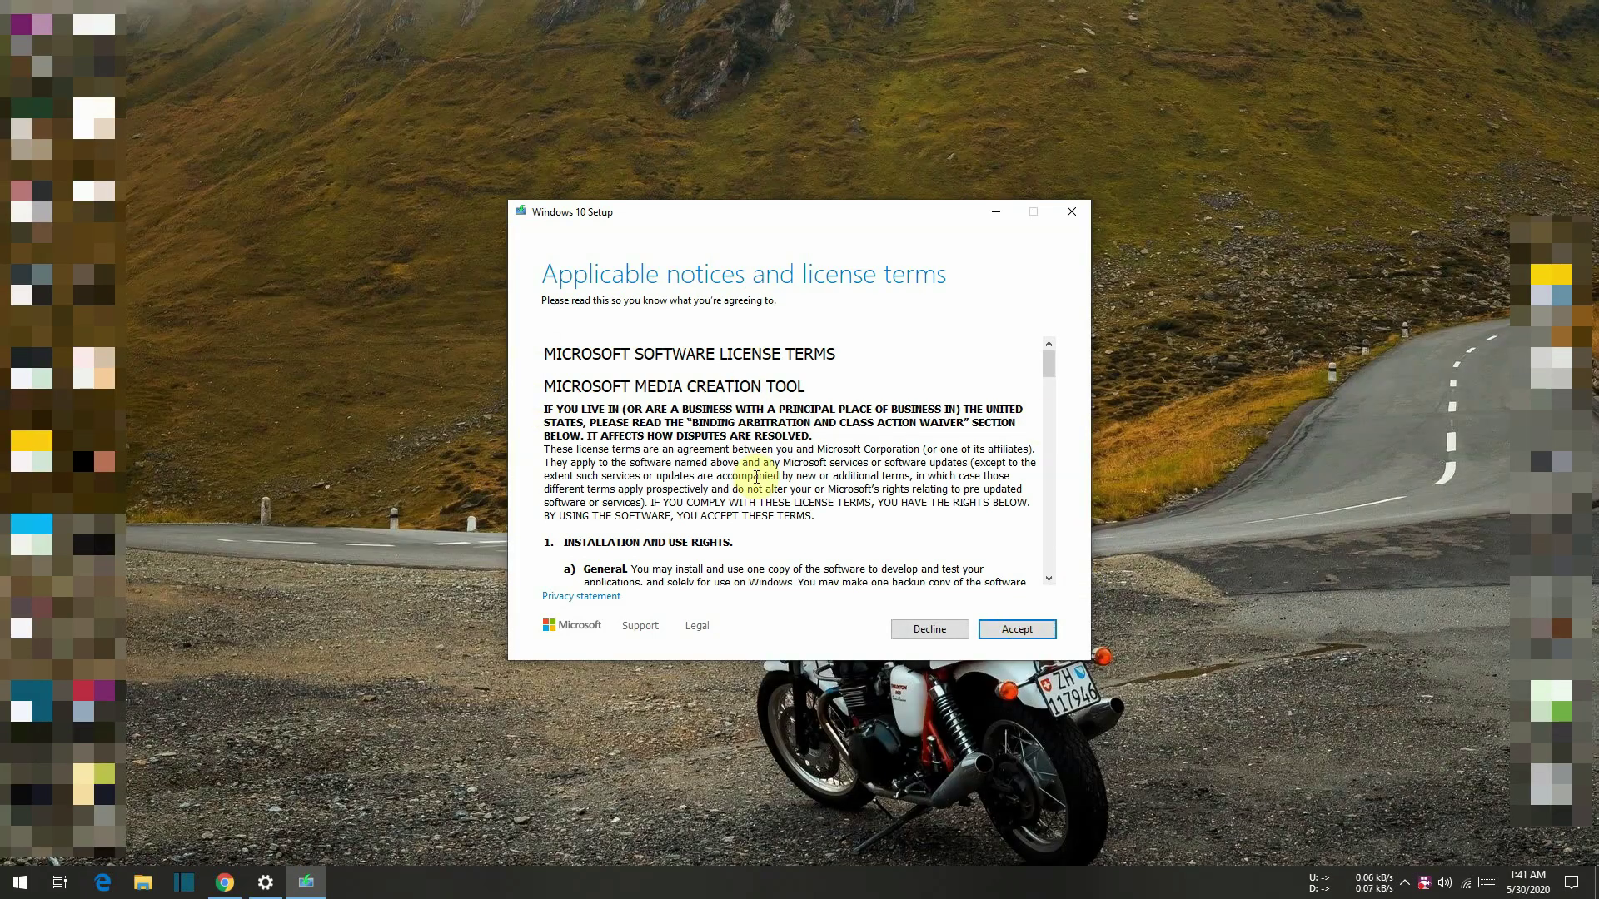
Accept the license terms and choose to create installation media for another PC with the recommended language, edition and architecture
click(1015, 630)
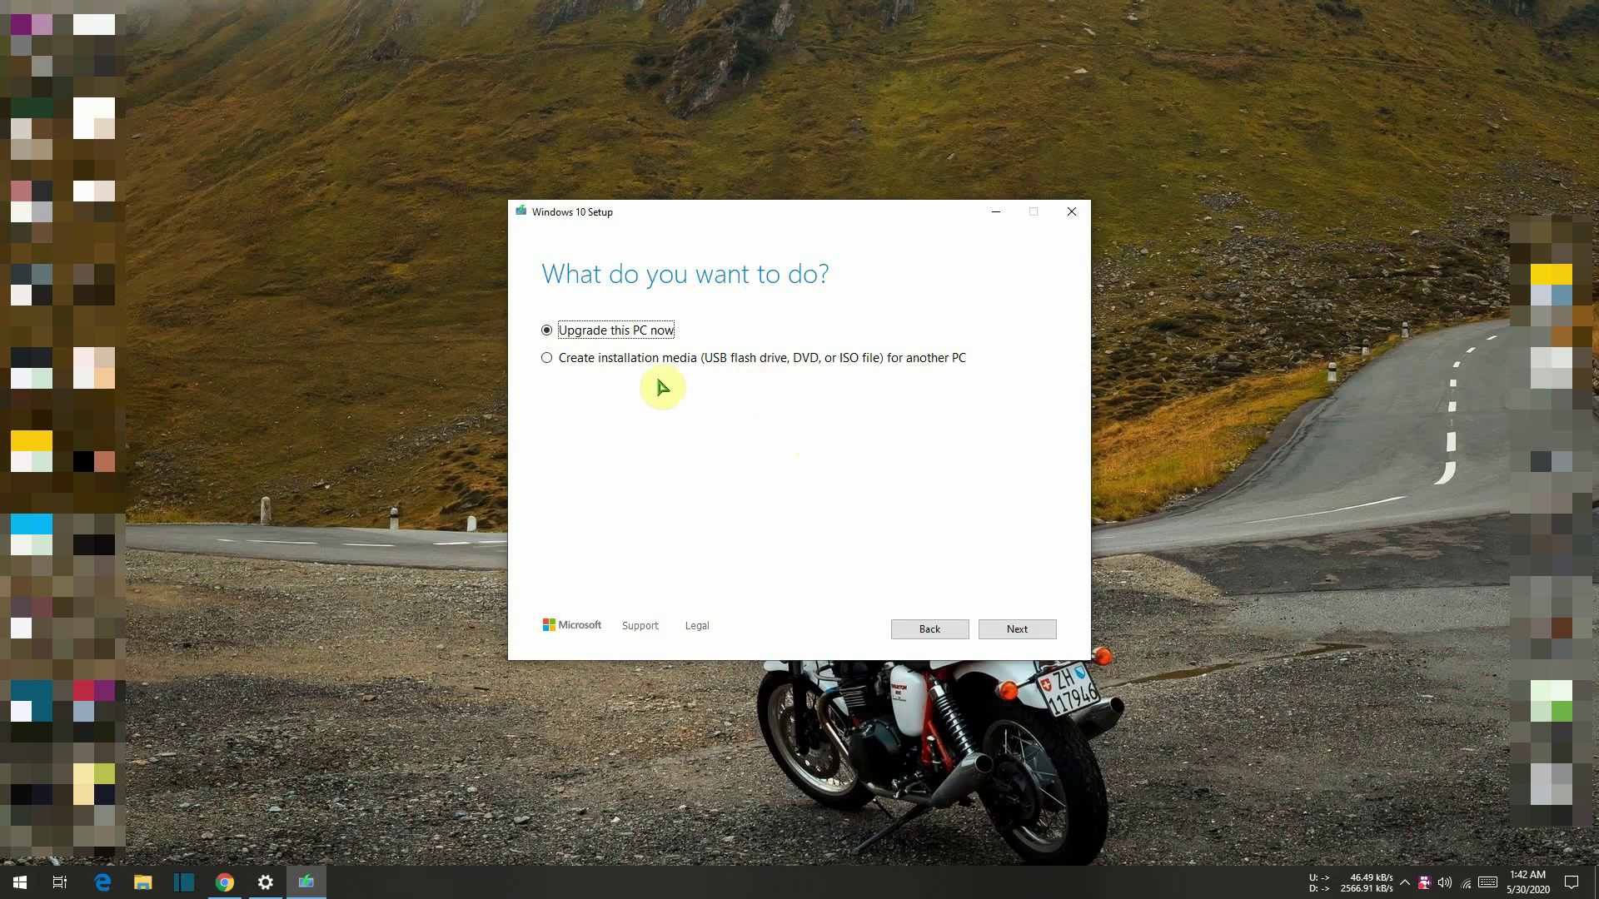
click(577, 358)
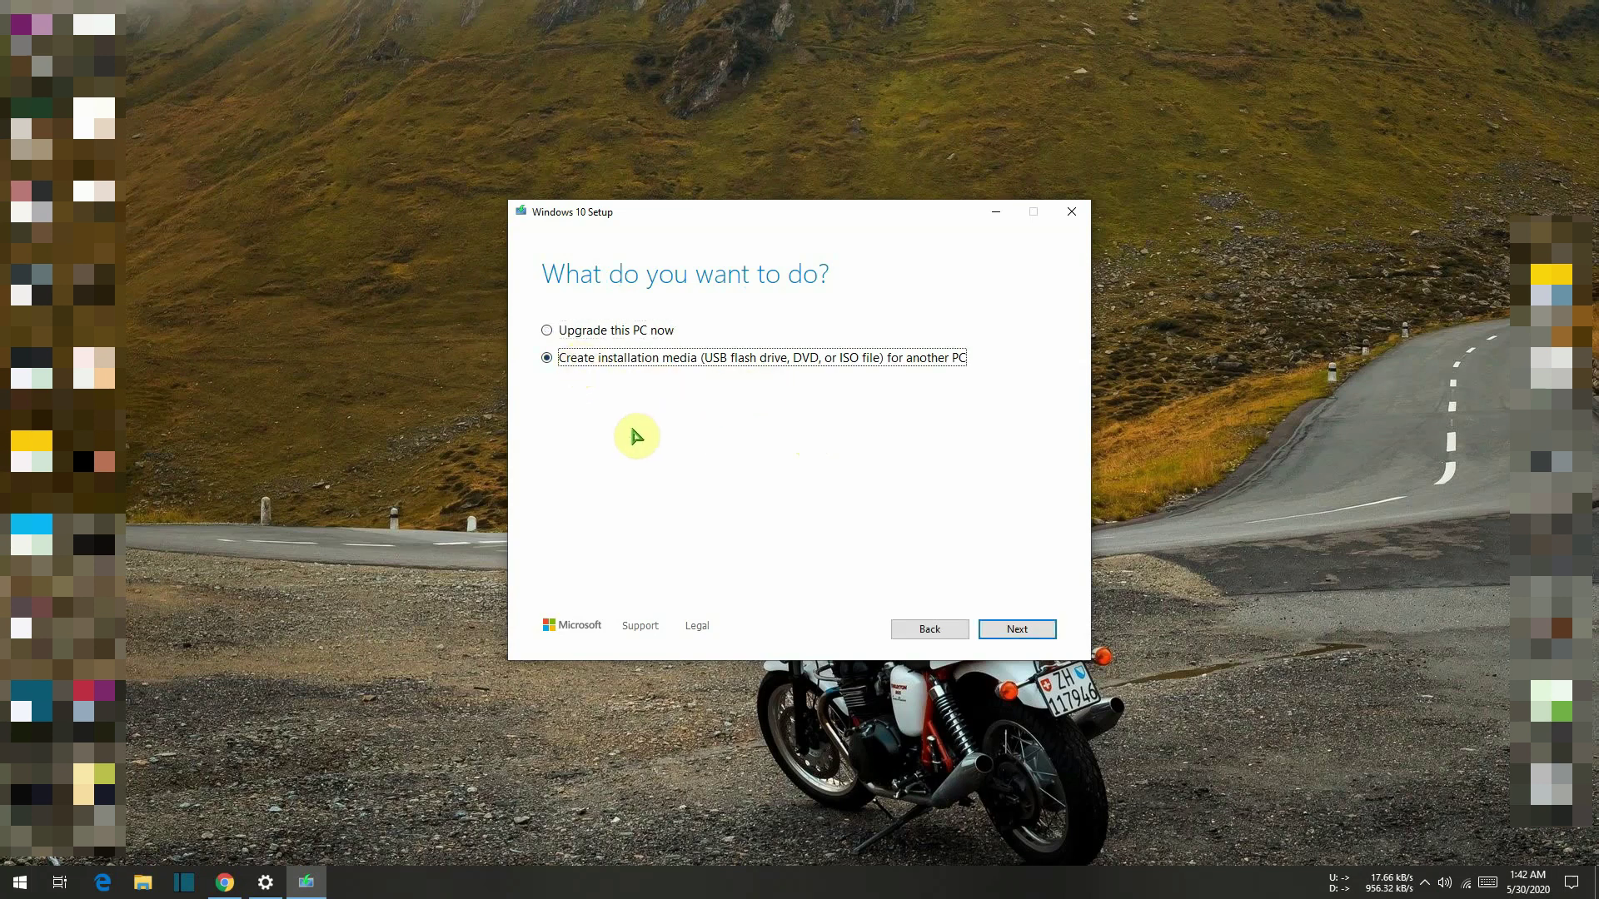
click(1018, 631)
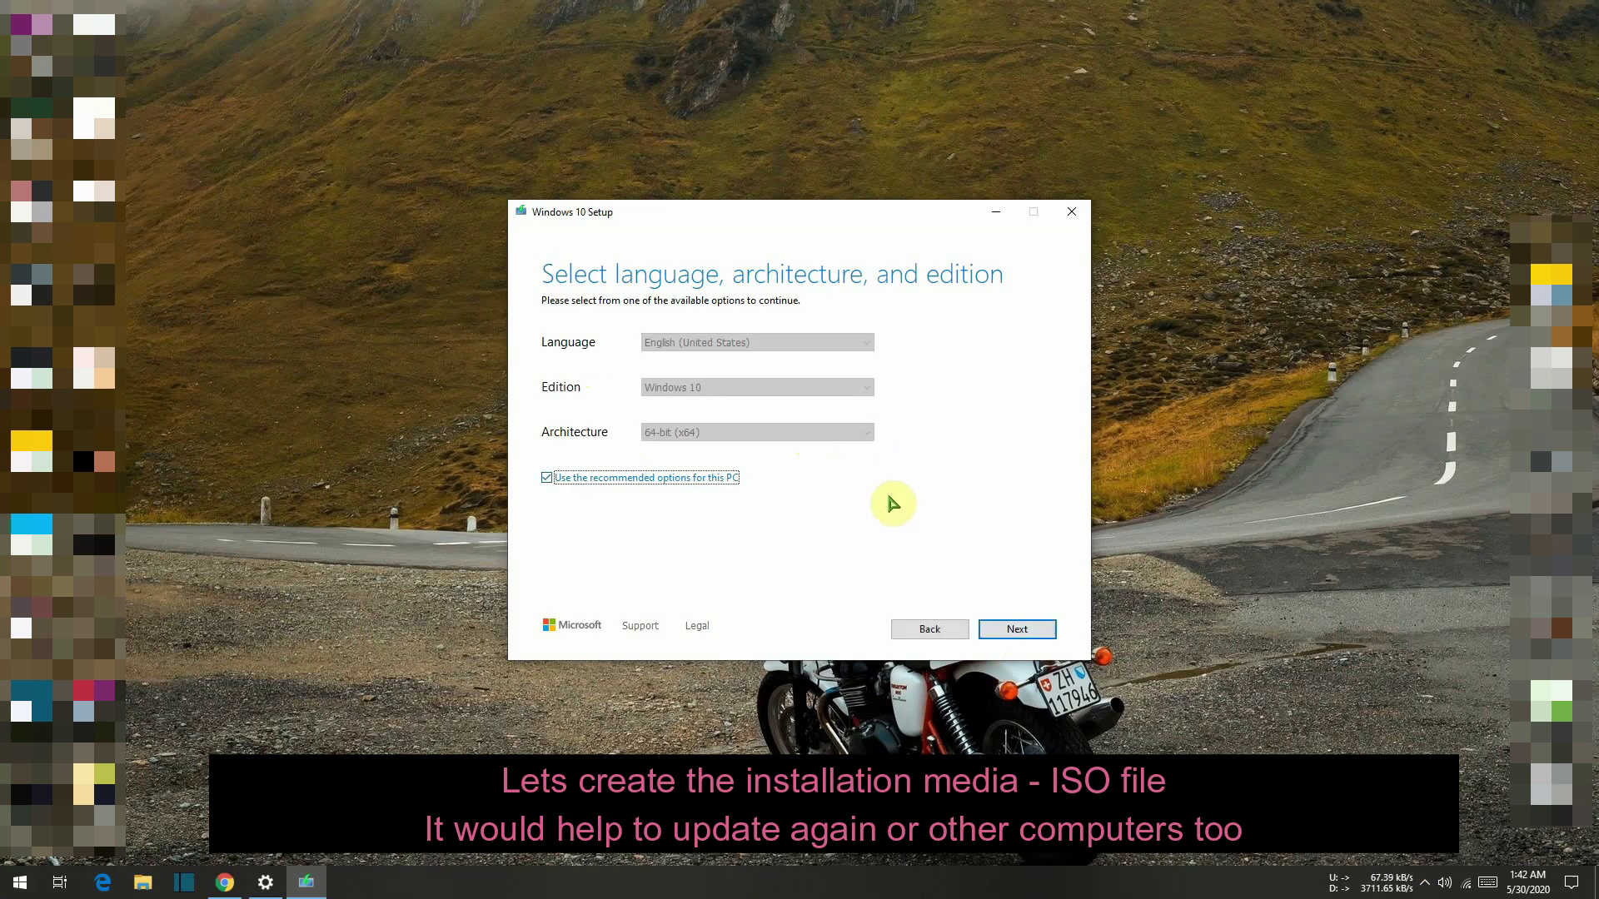
click(1018, 631)
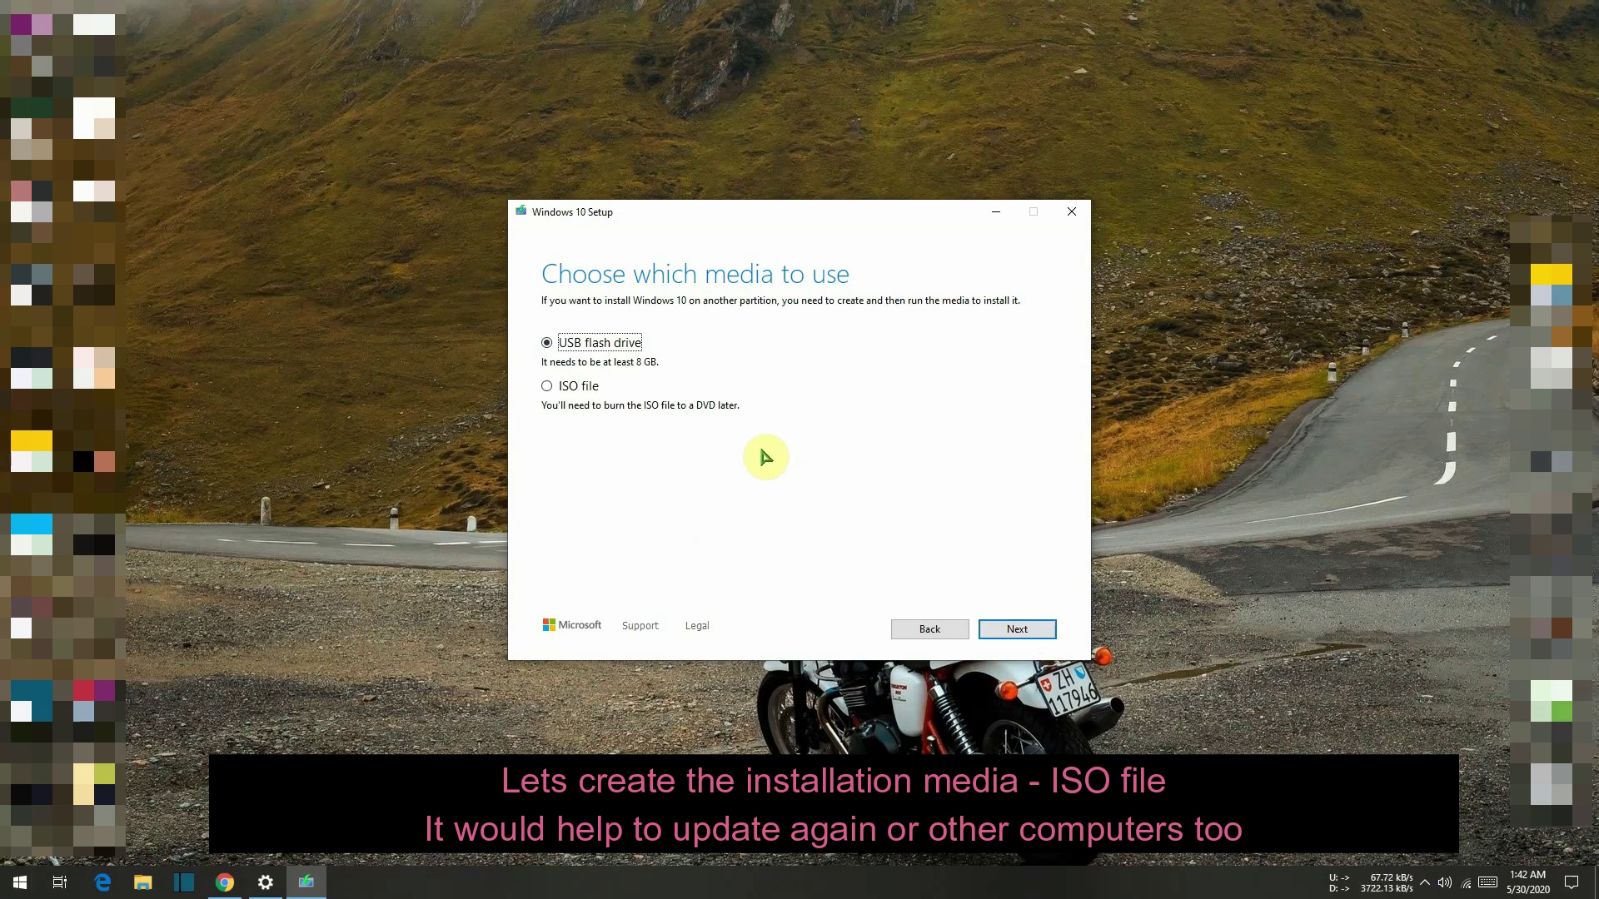
Choose ISO file as the media and save it as Windows on the Laptop (E:) drive
click(566, 390)
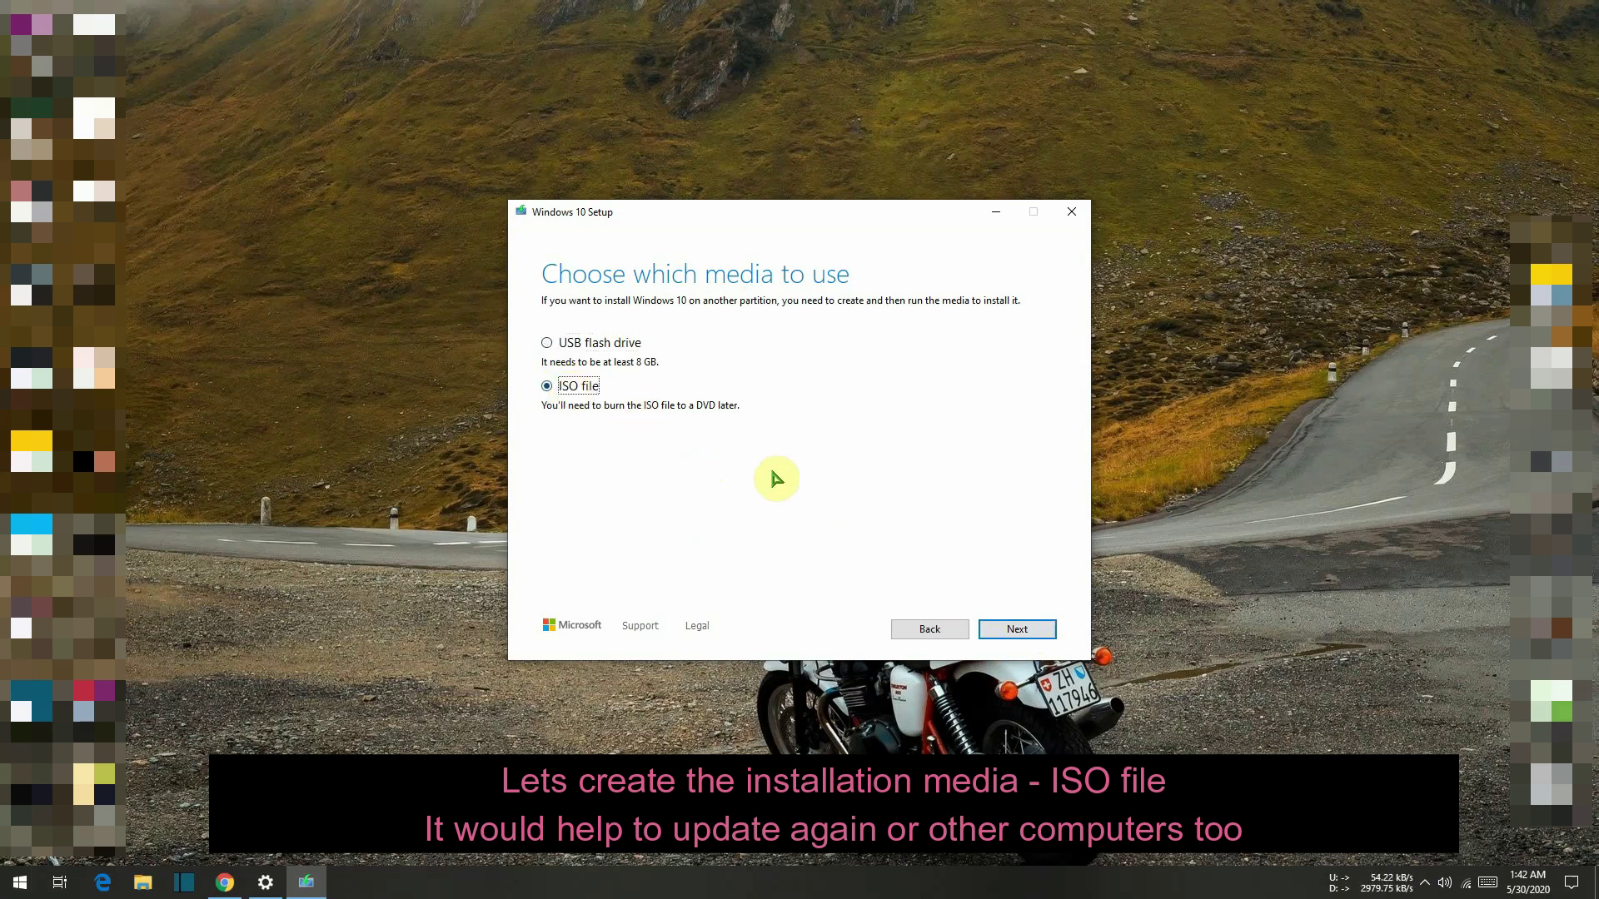
click(1014, 629)
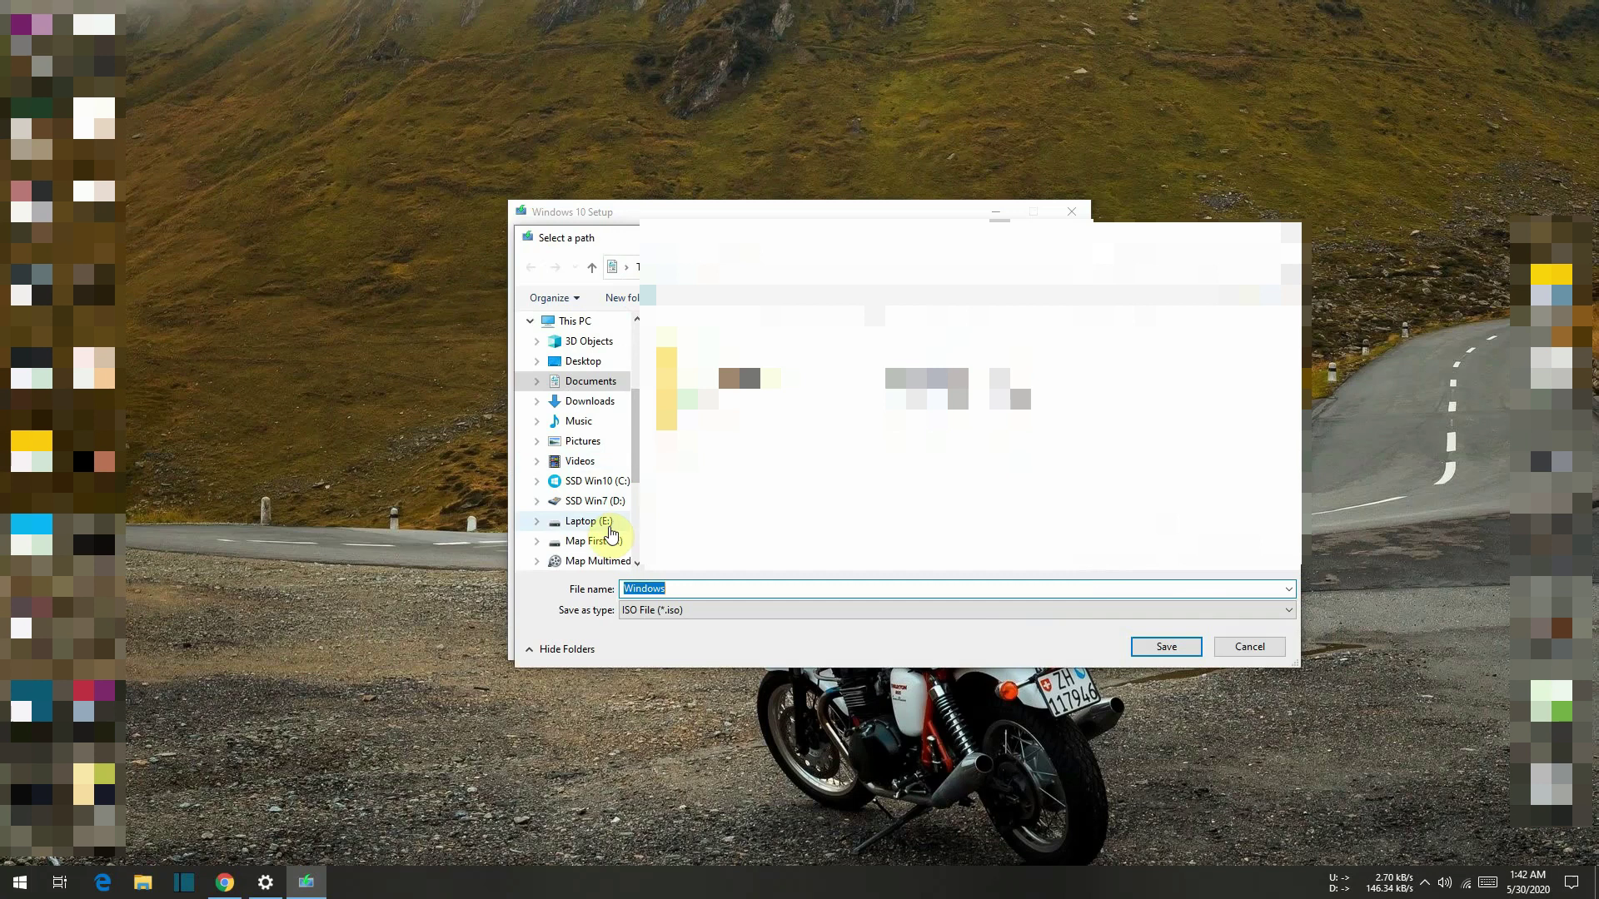
click(587, 521)
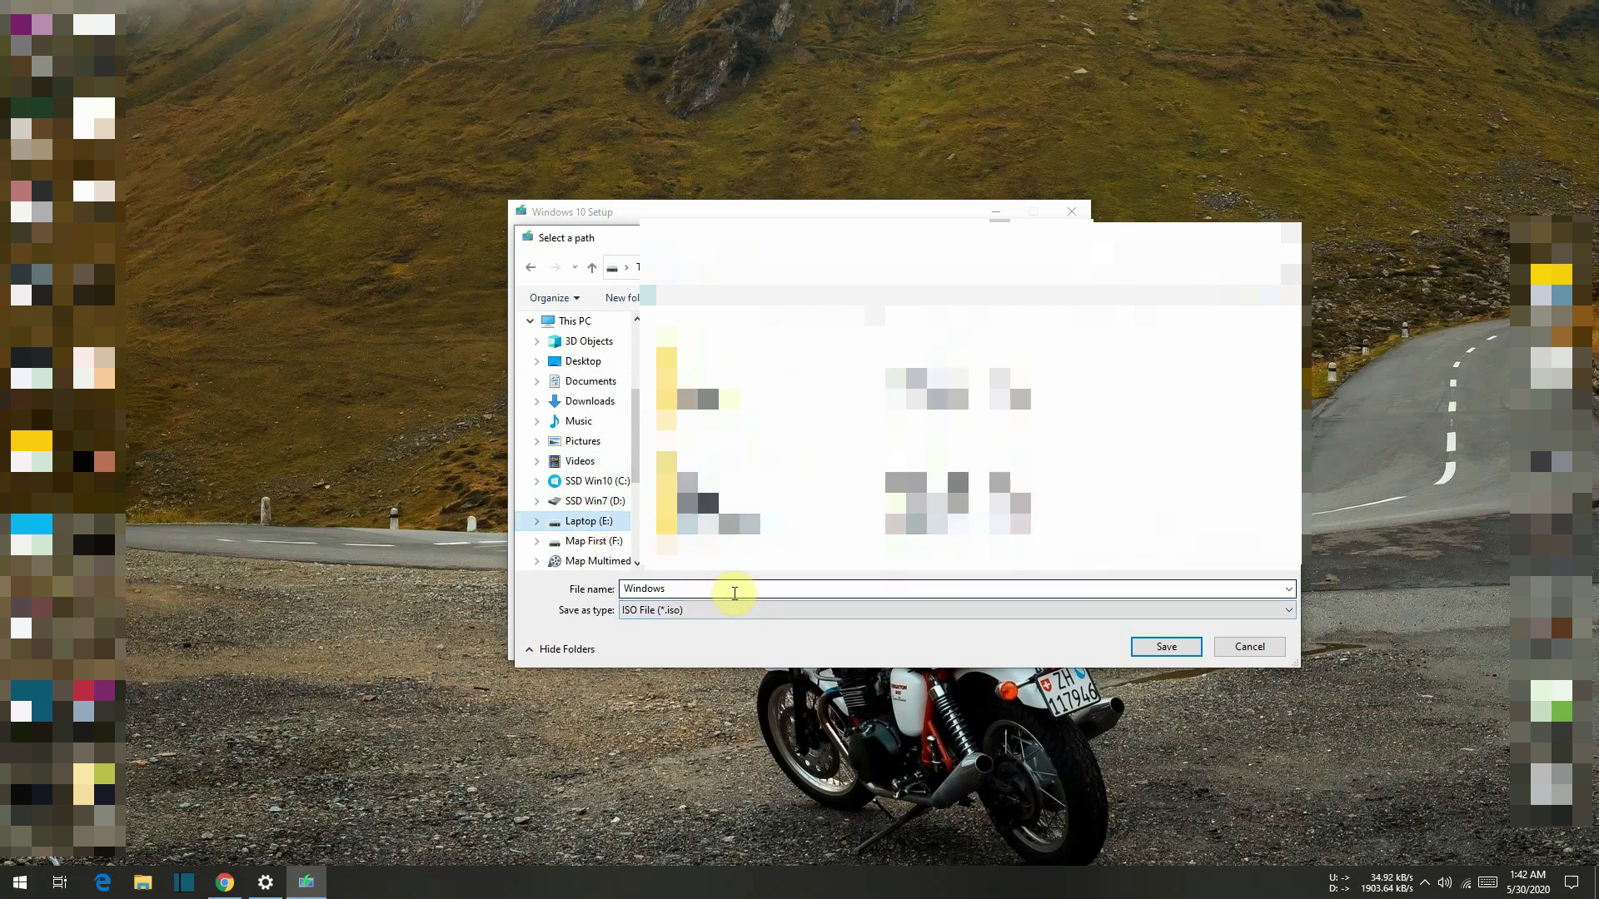
click(1159, 649)
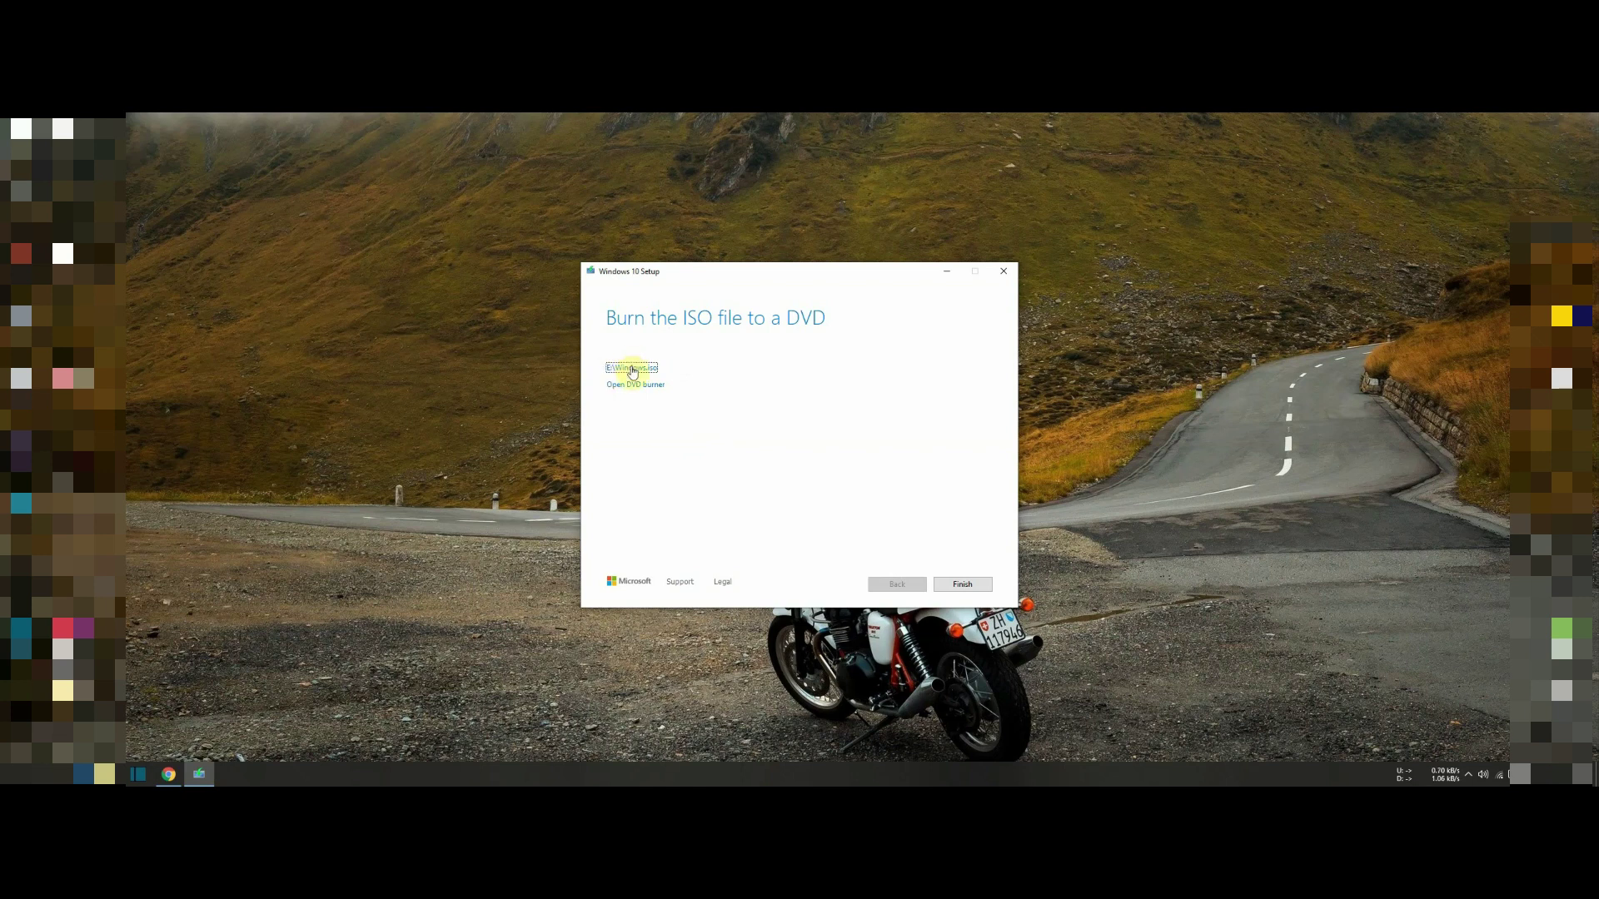
Open the folder of the finished ISO, run setup from the mounted ESD-ISO image and minimize the file window
click(633, 369)
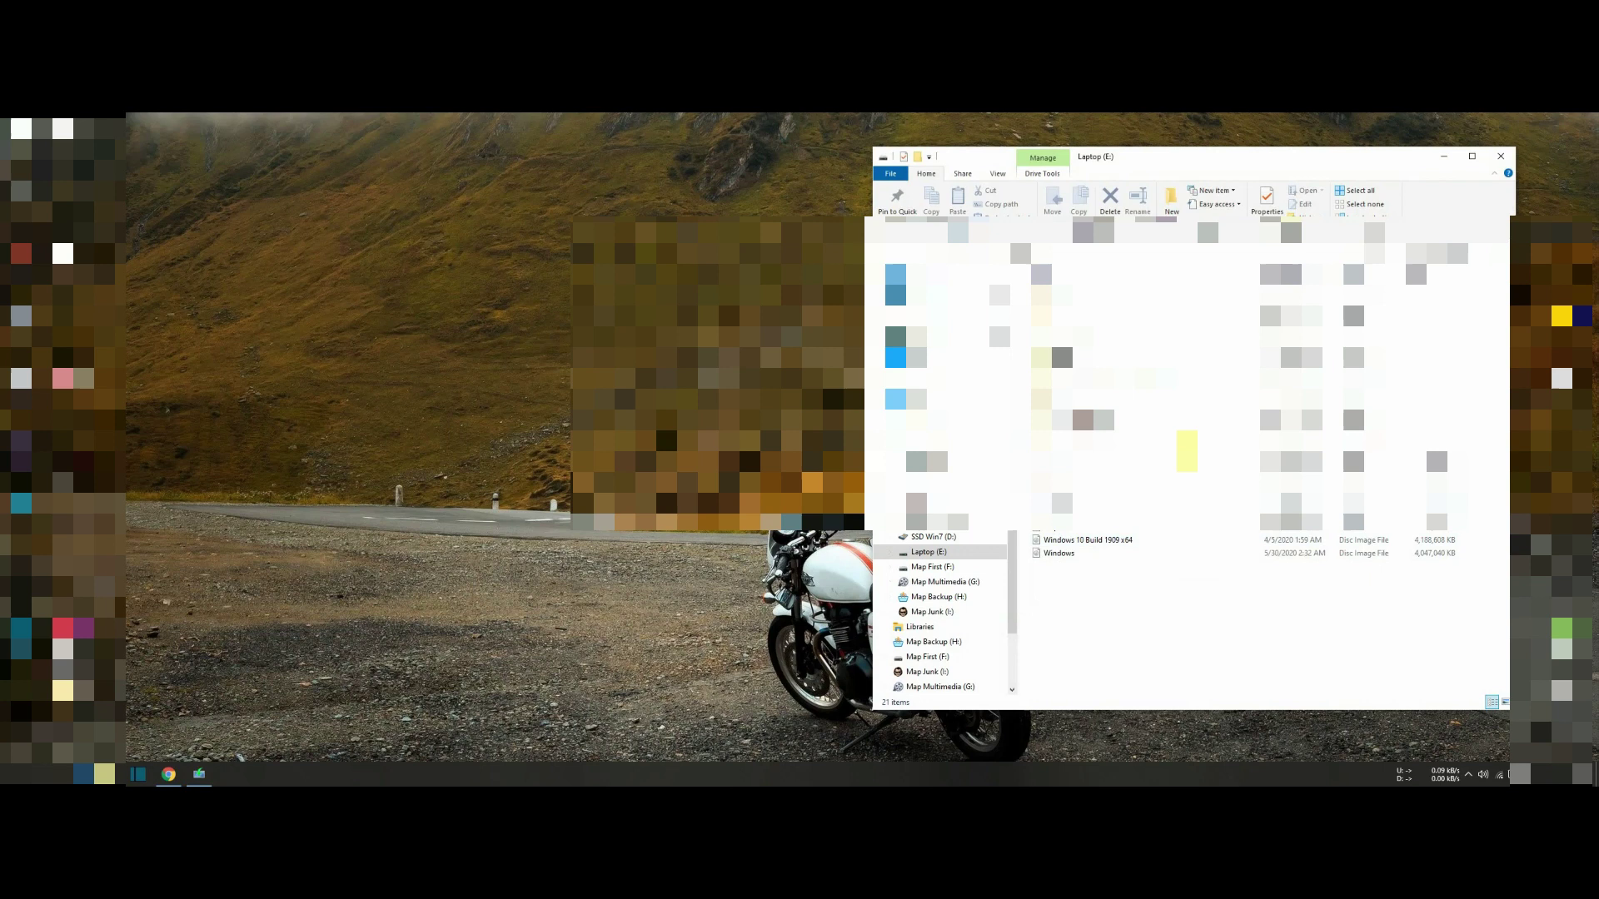
drag(1191, 168, 916, 166)
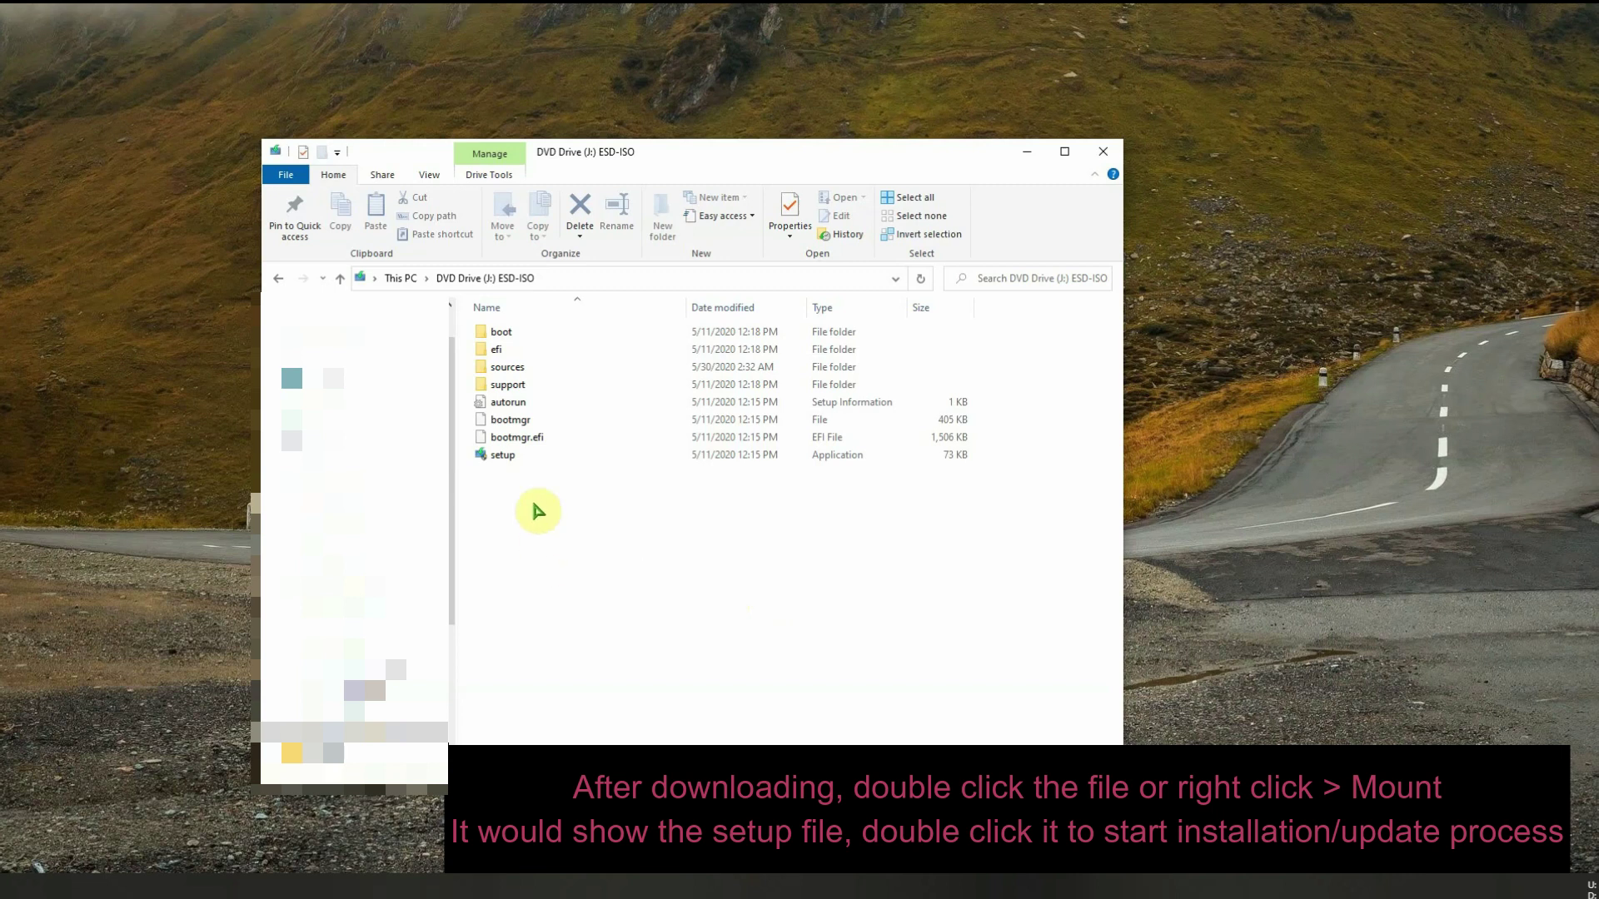
click(504, 458)
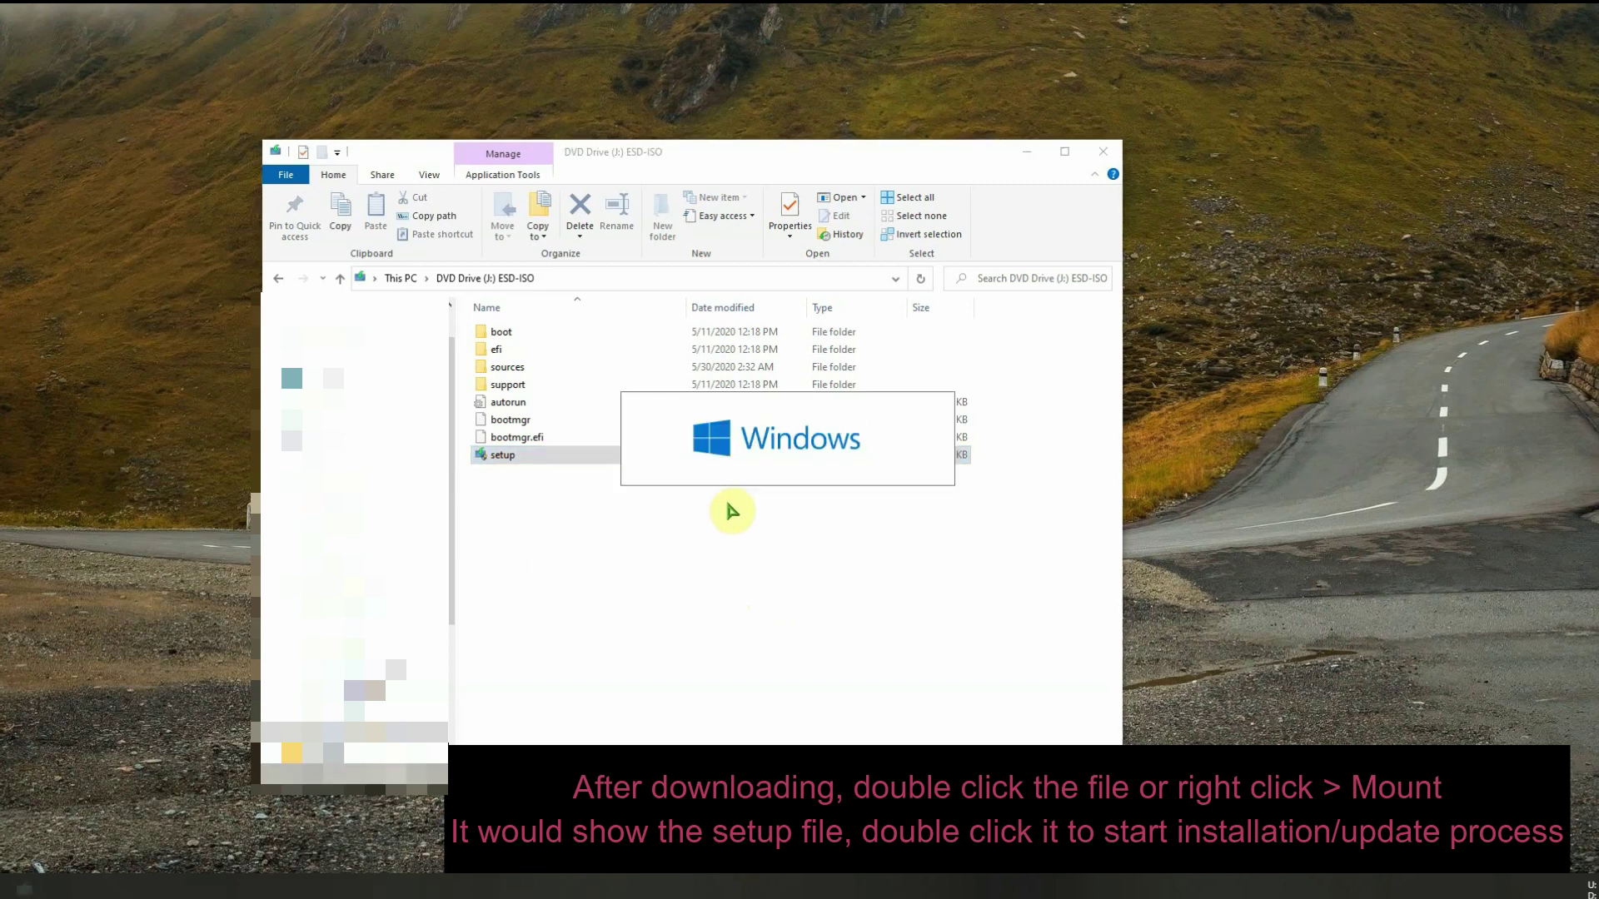
click(1032, 154)
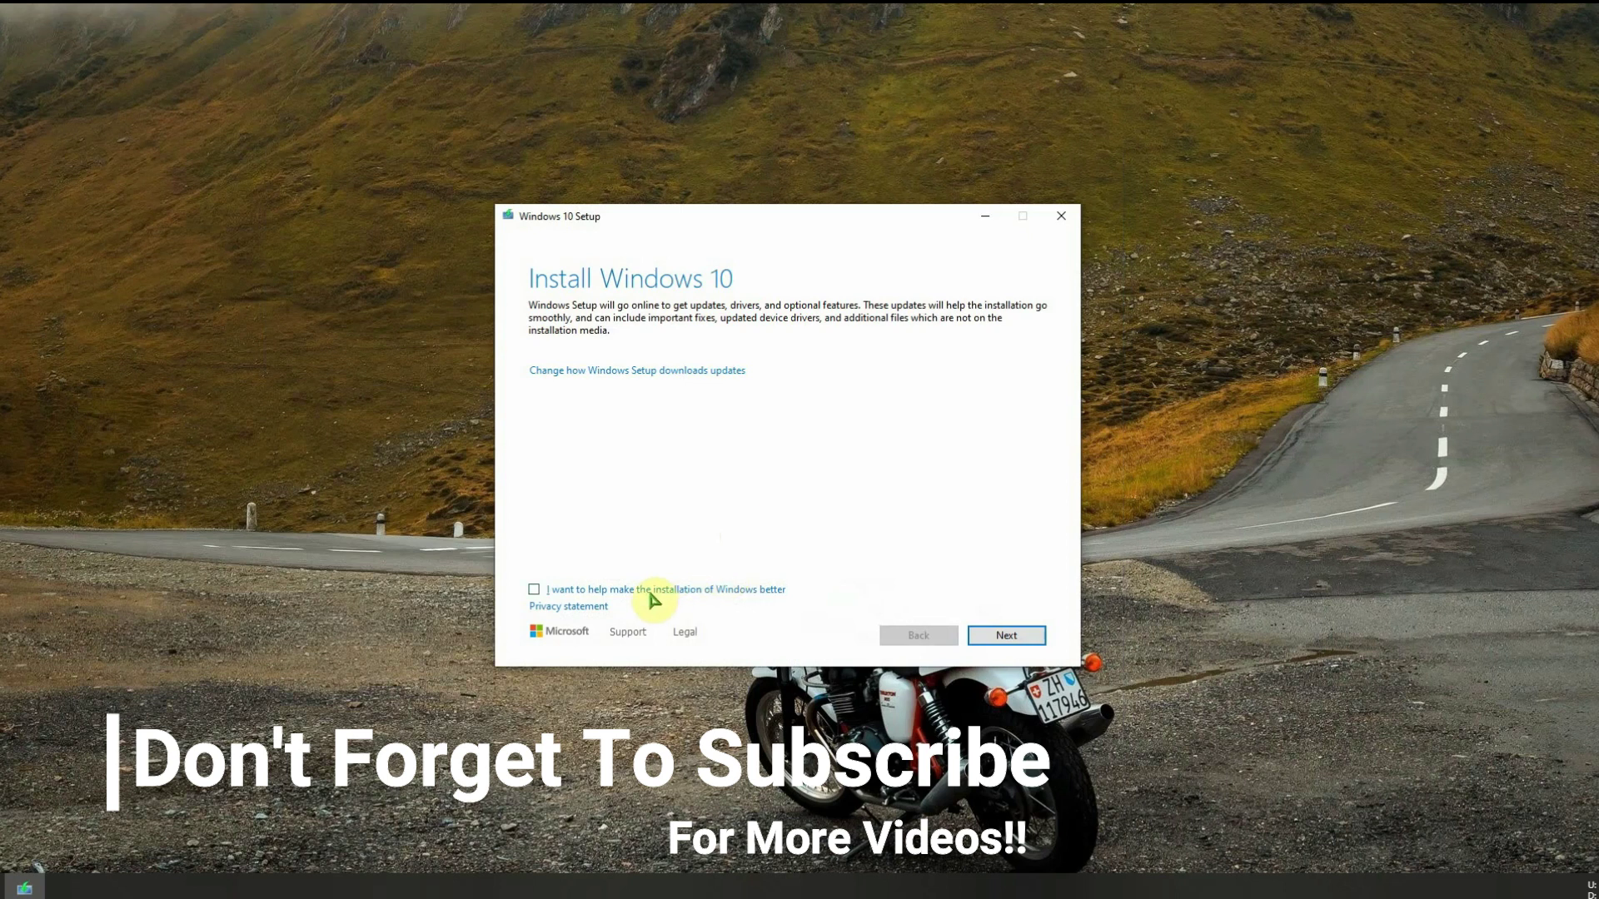
Proceed through Windows 10 Setup and start installing Windows 10 Pro, keeping personal files and apps
click(1012, 637)
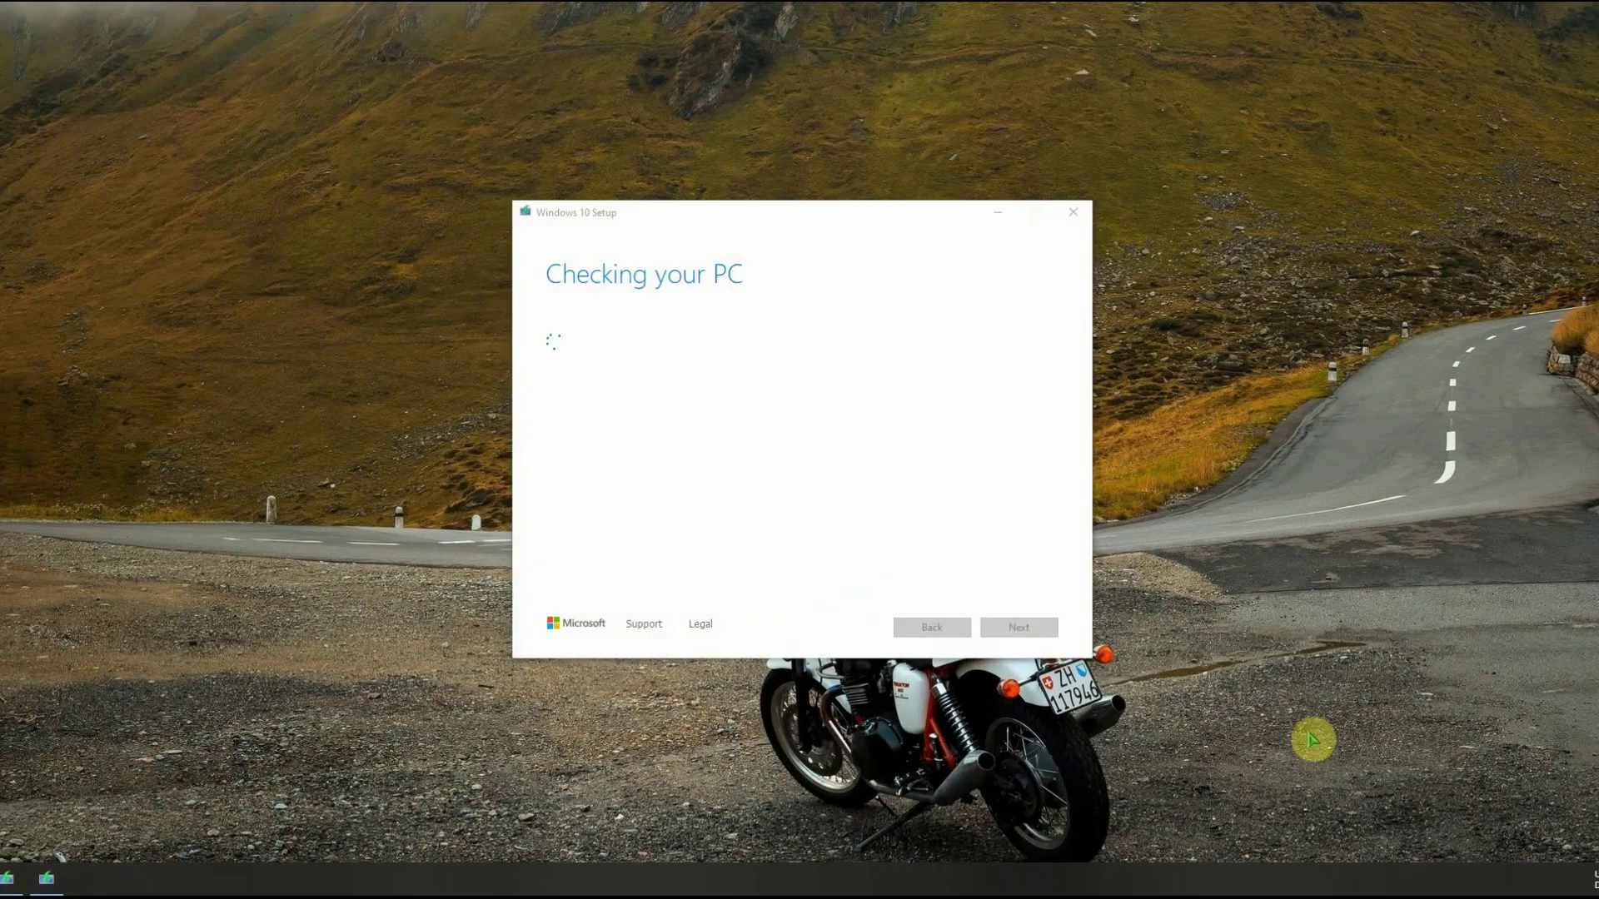
click(1018, 628)
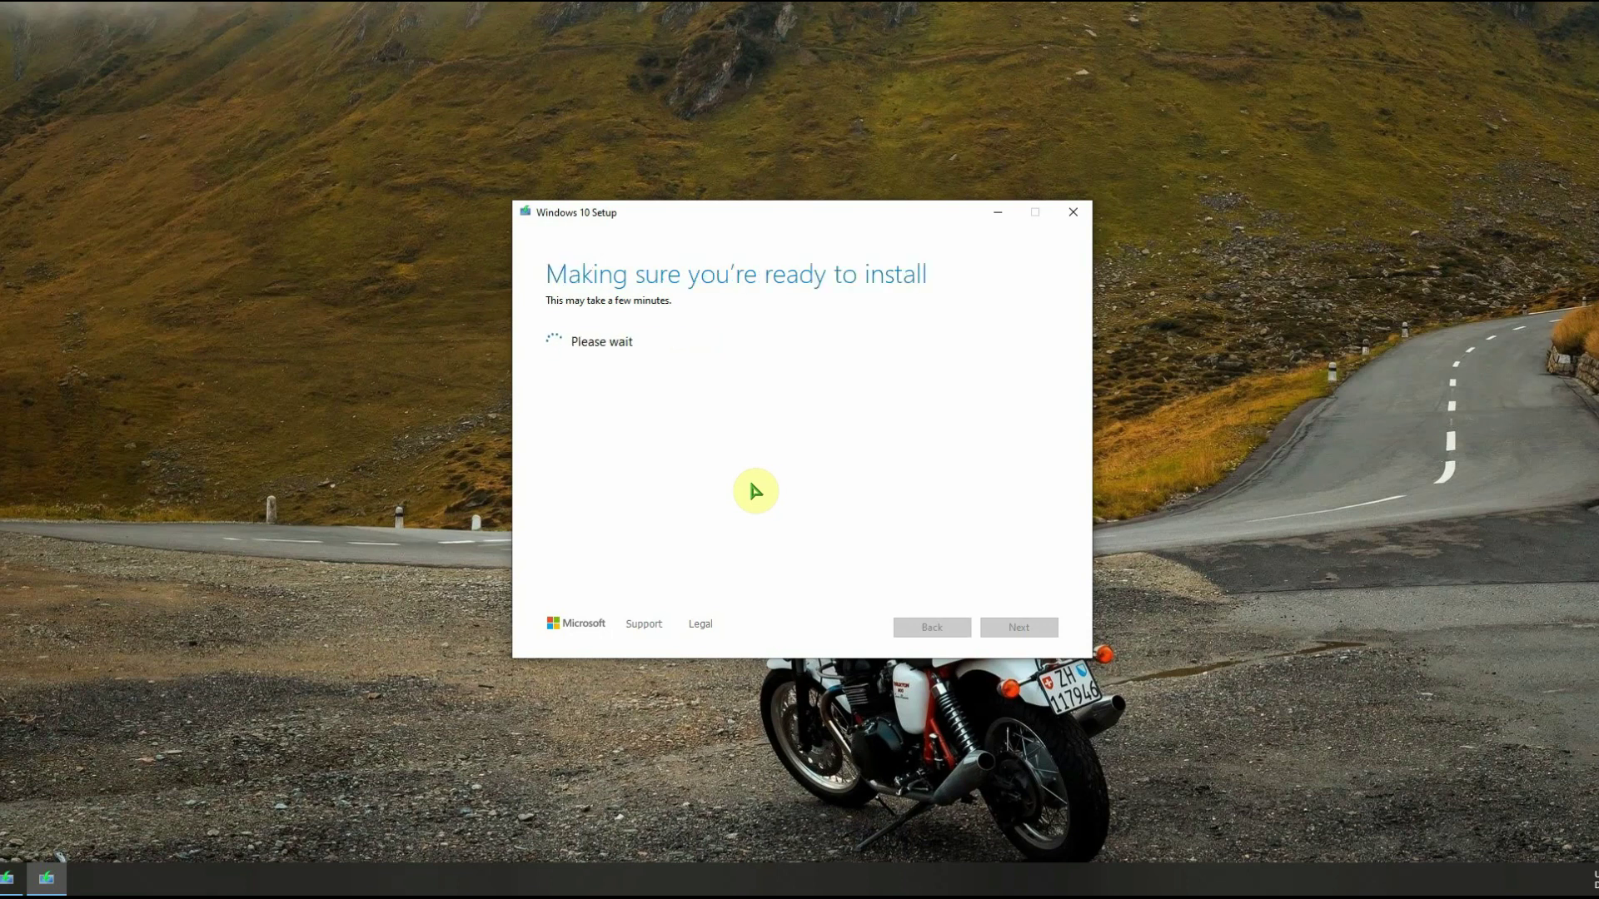
key(Return)
key(Return)
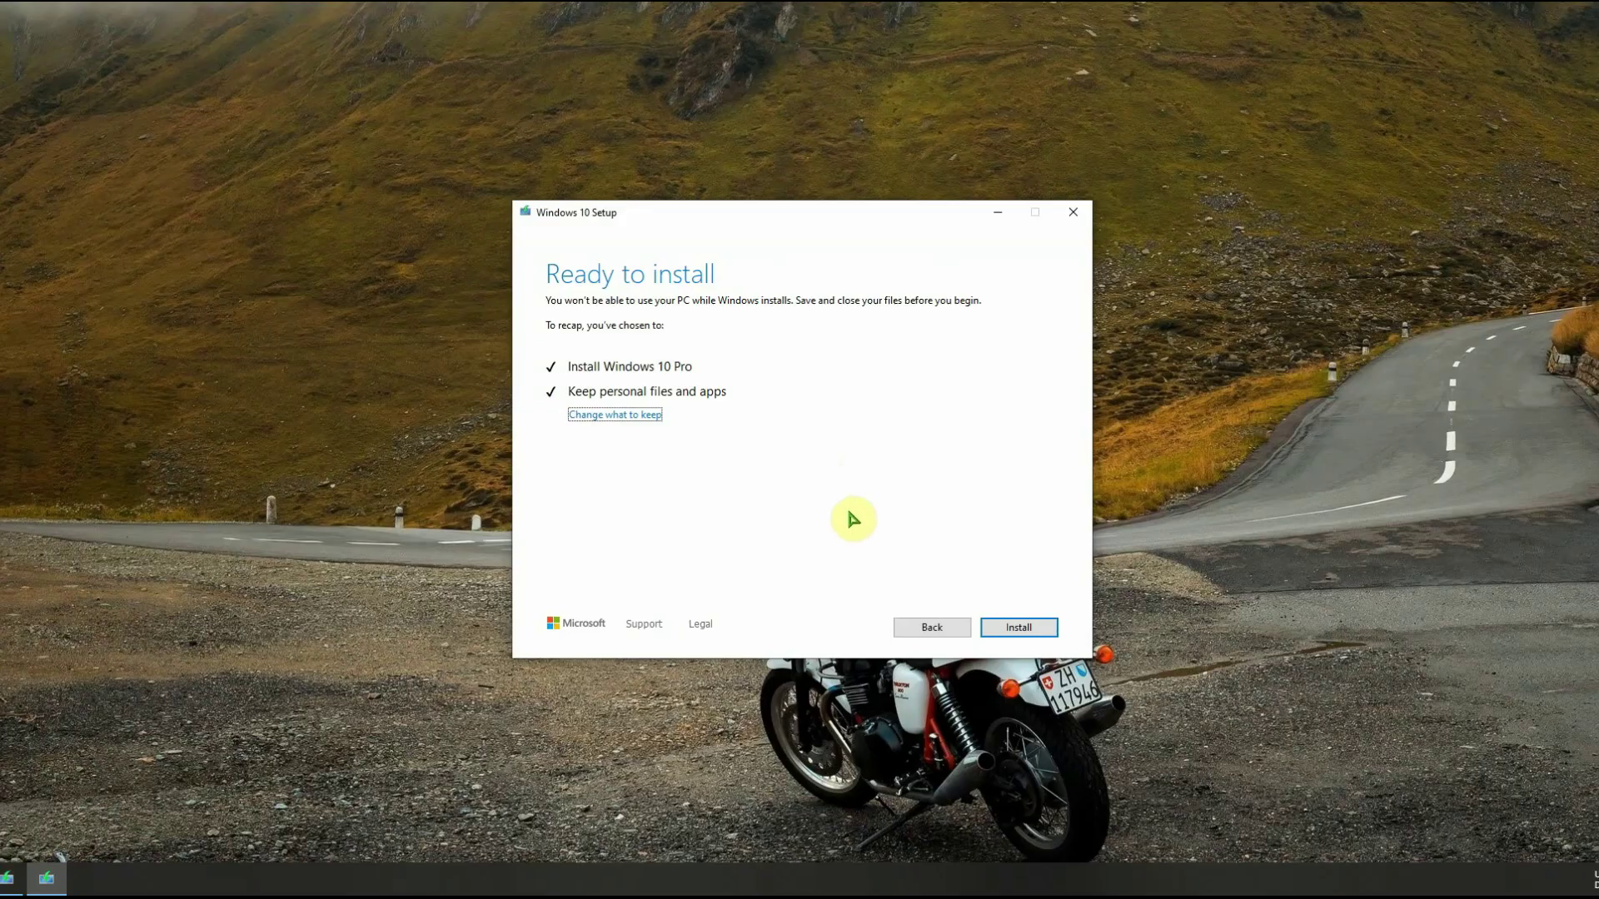
click(1021, 630)
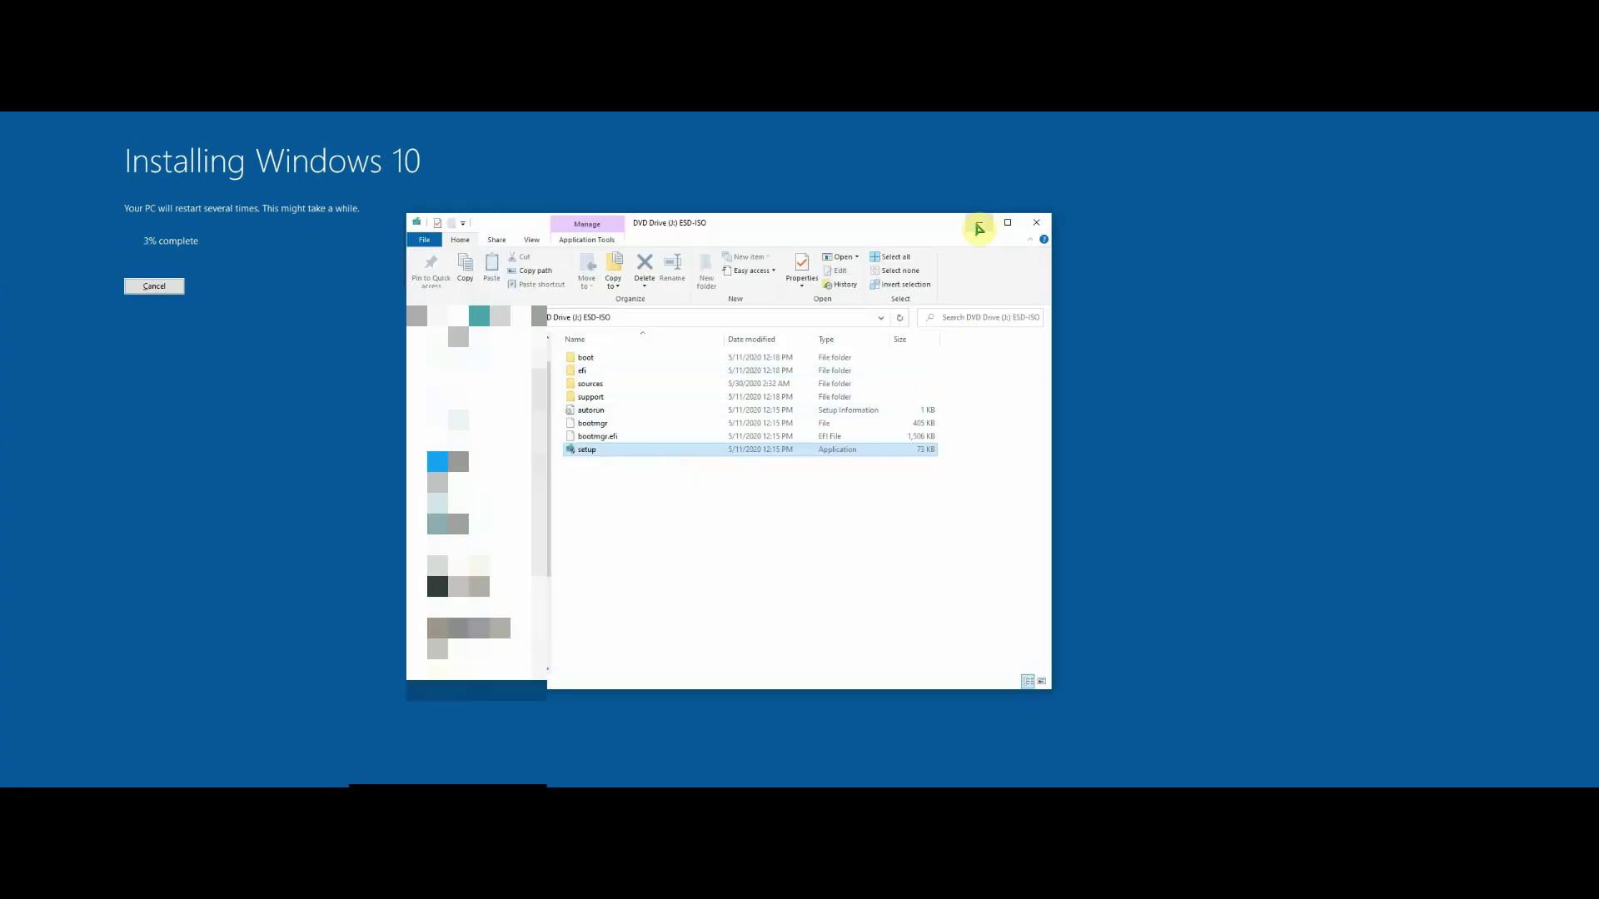
click(979, 223)
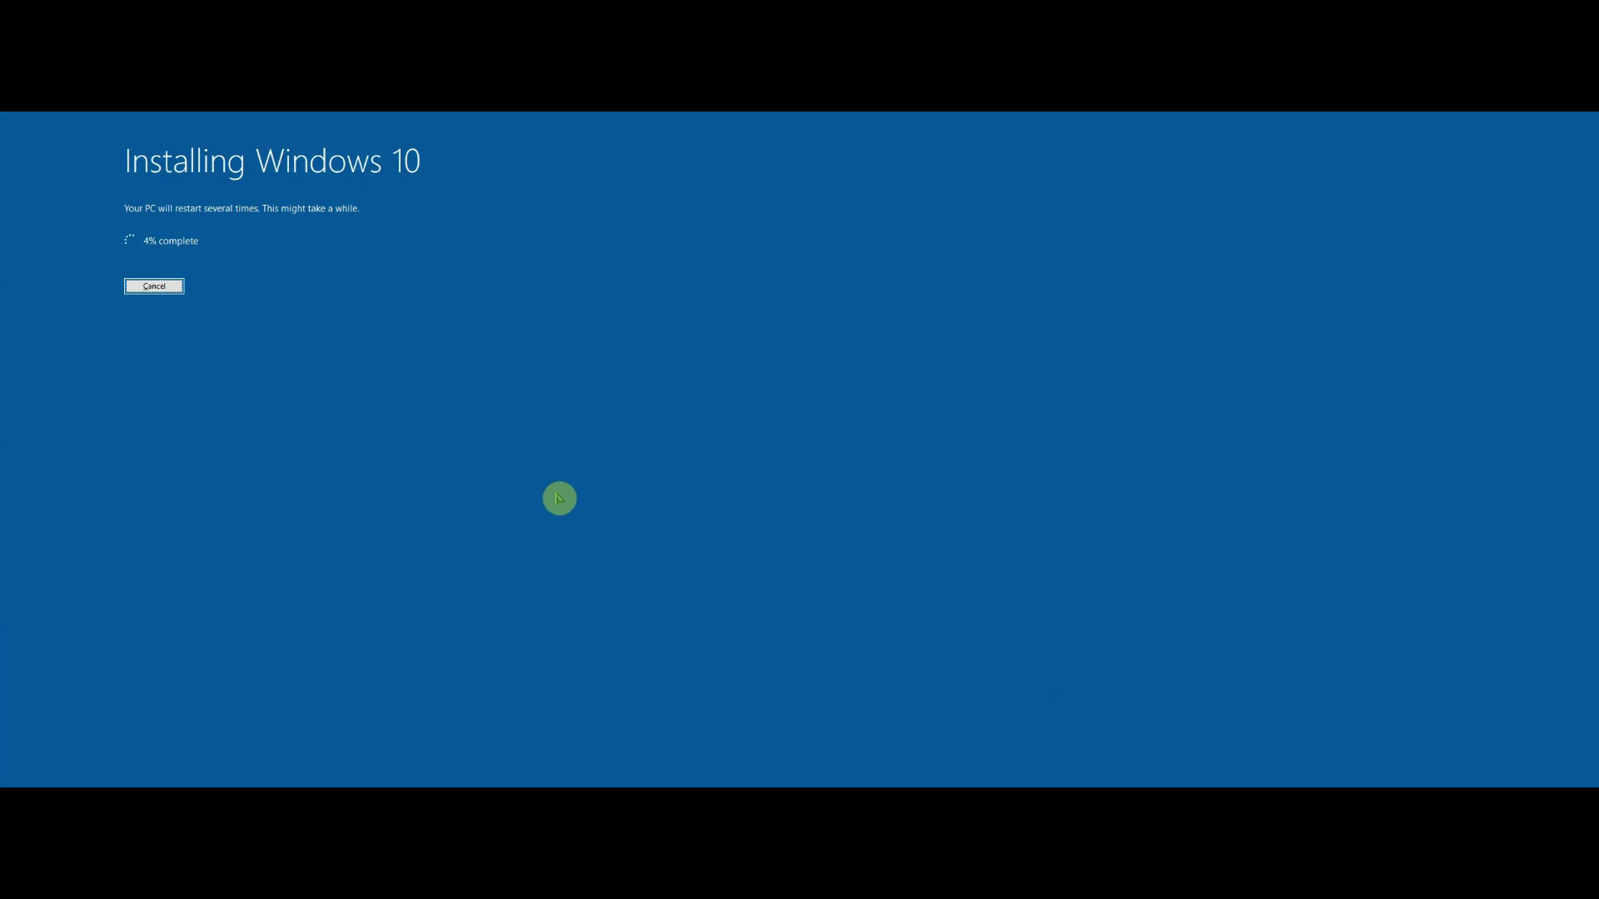
key(alt+Tab)
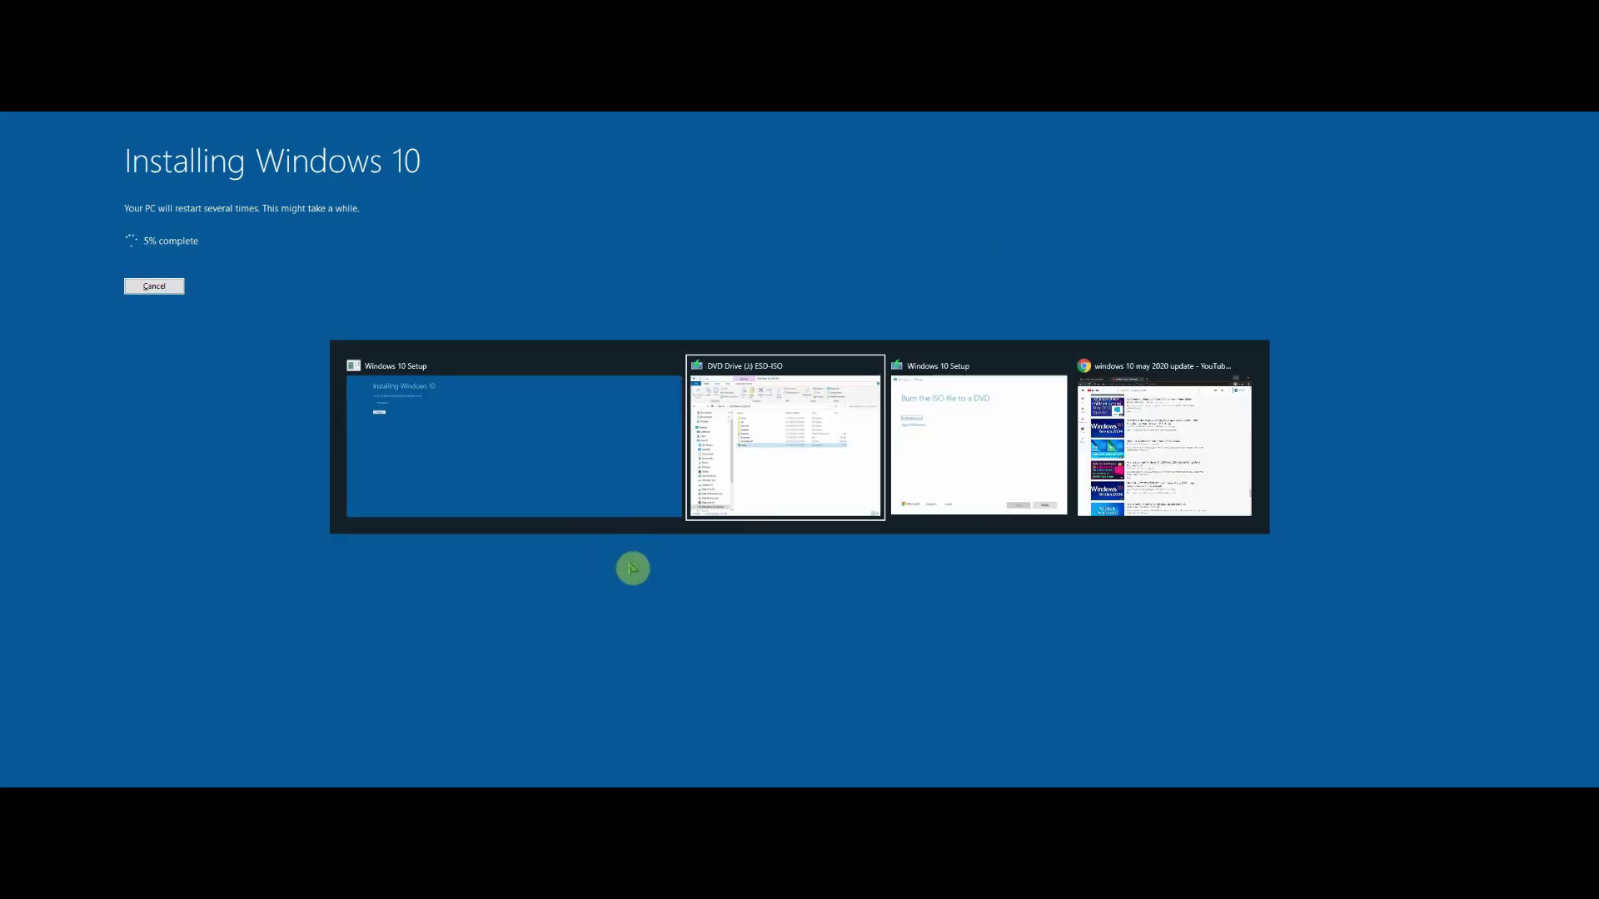
key(alt+Tab)
key(alt+Tab)
key(alt+Tab)
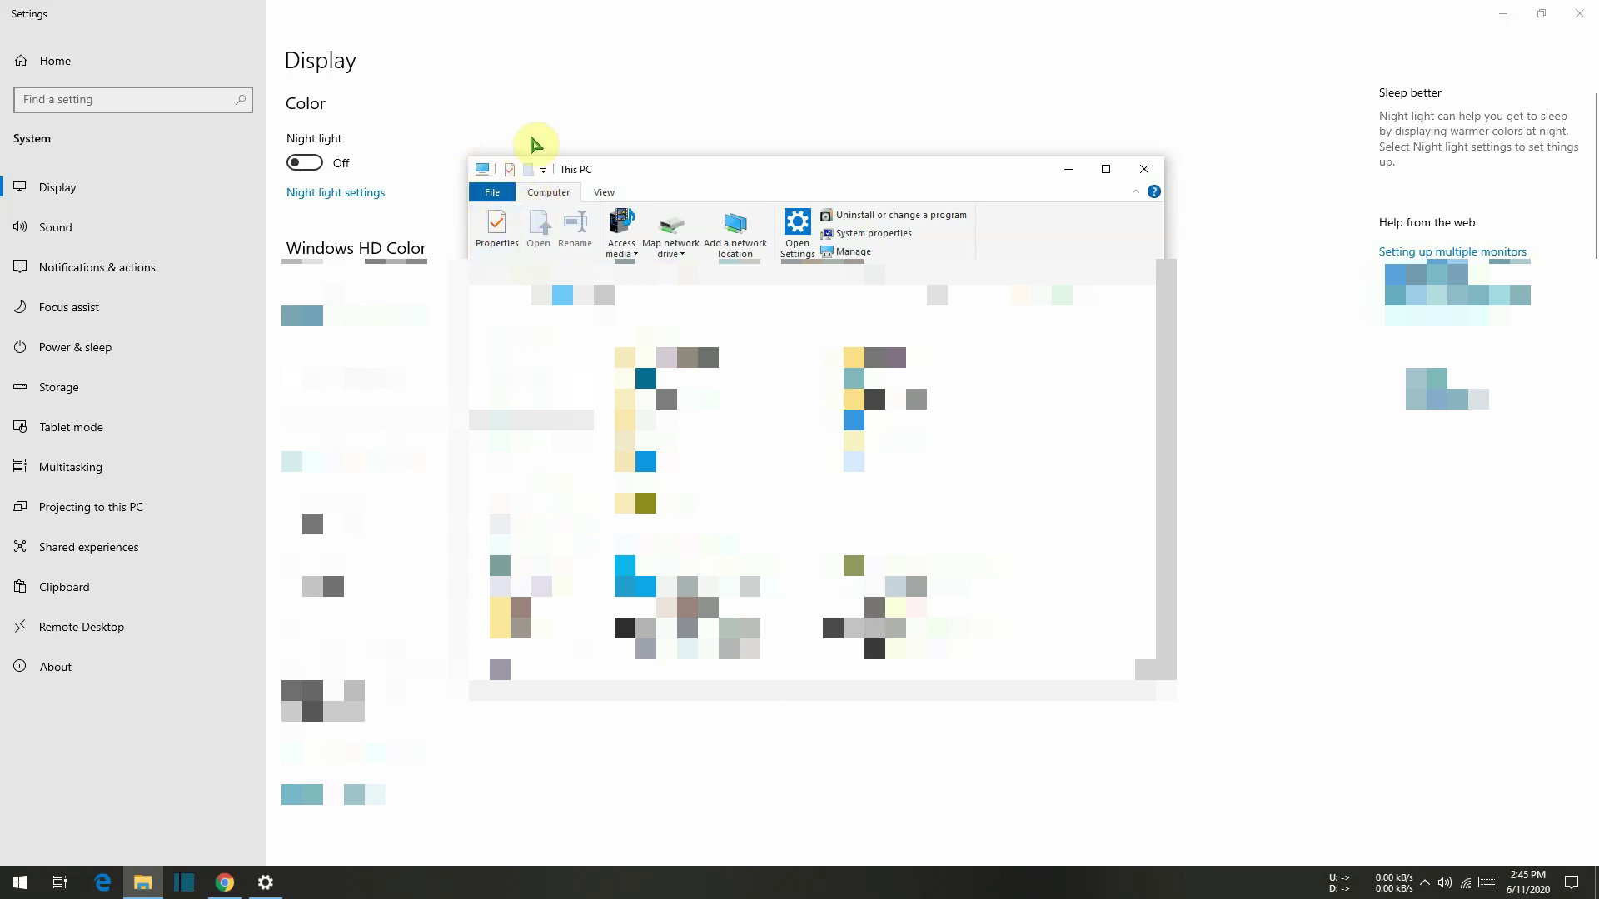
Open About Windows from the This PC window and move it to the middle of the screen to check the installed version
click(492, 195)
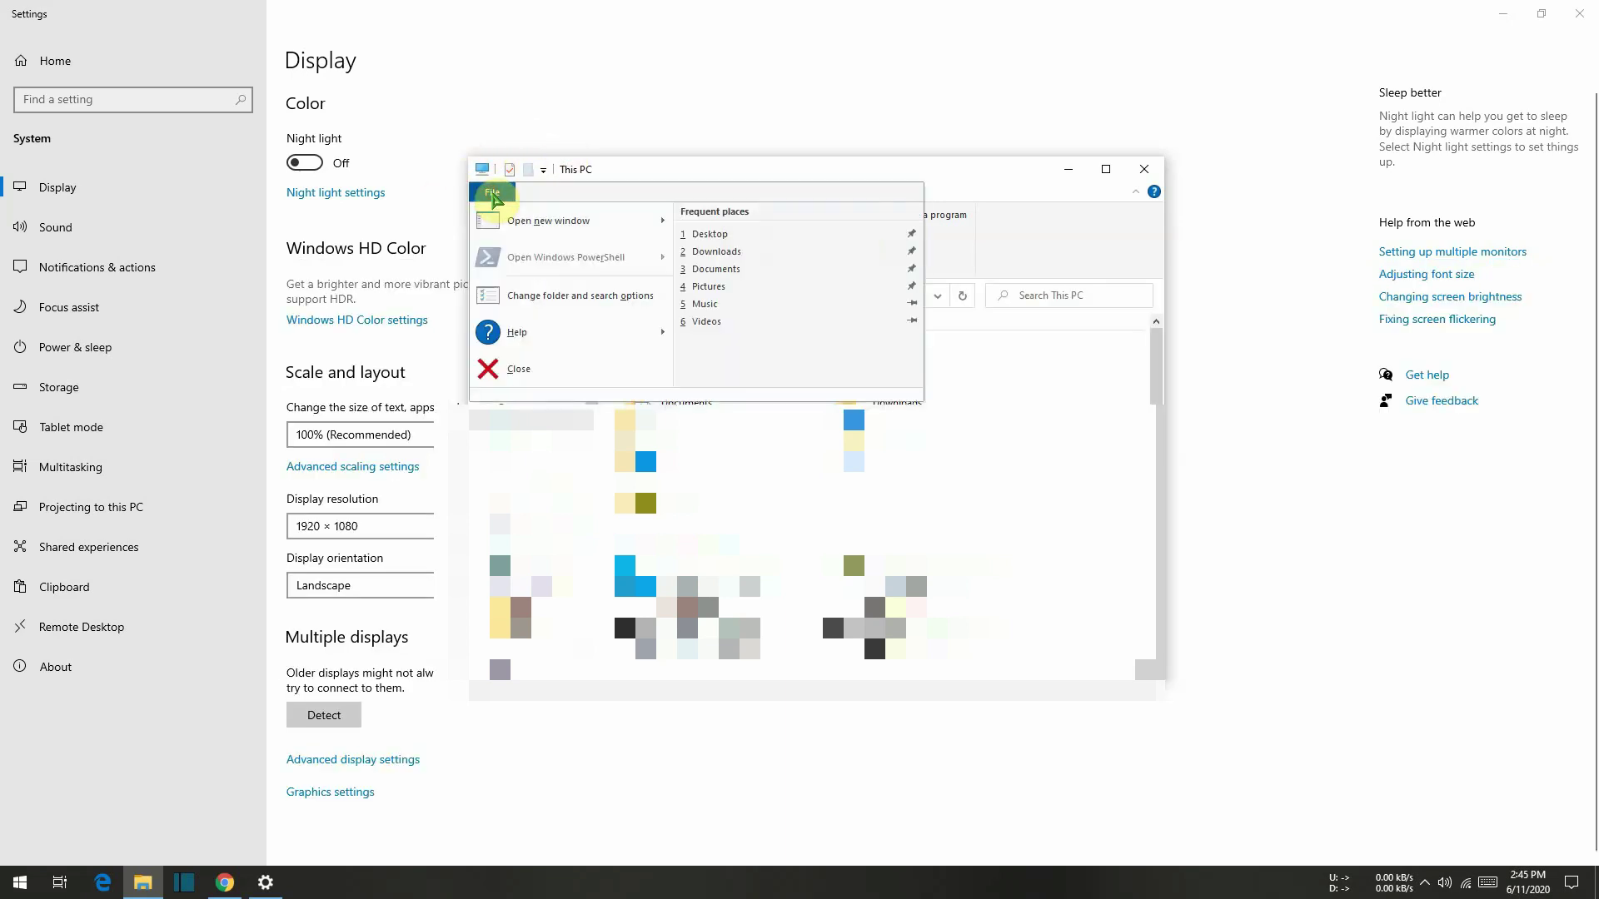
mouse_move(528, 338)
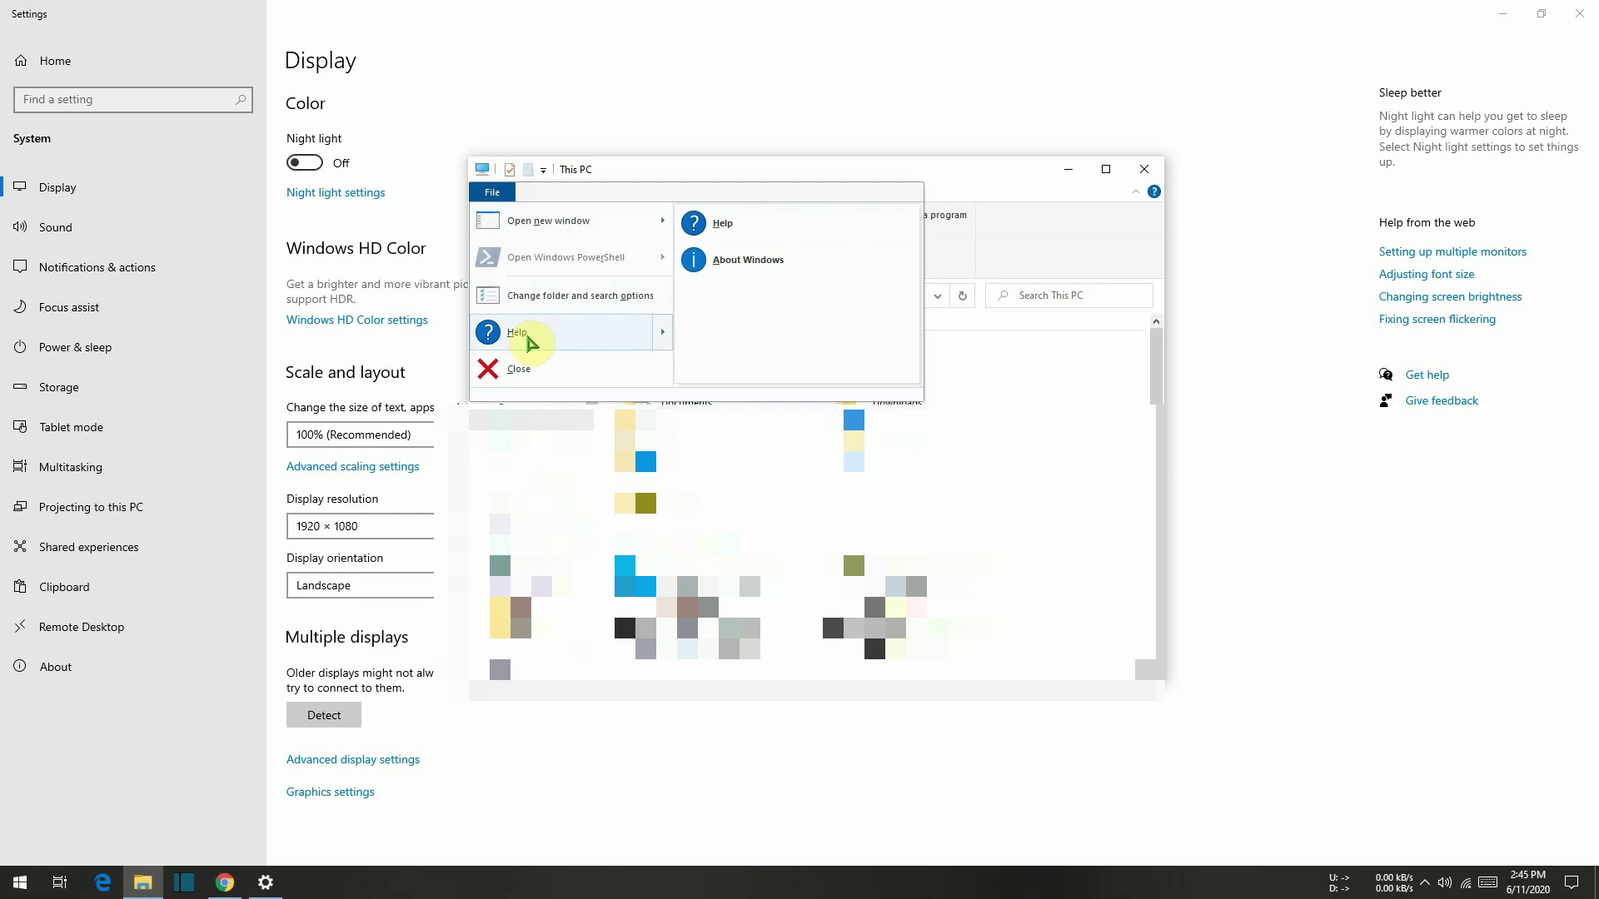
click(754, 263)
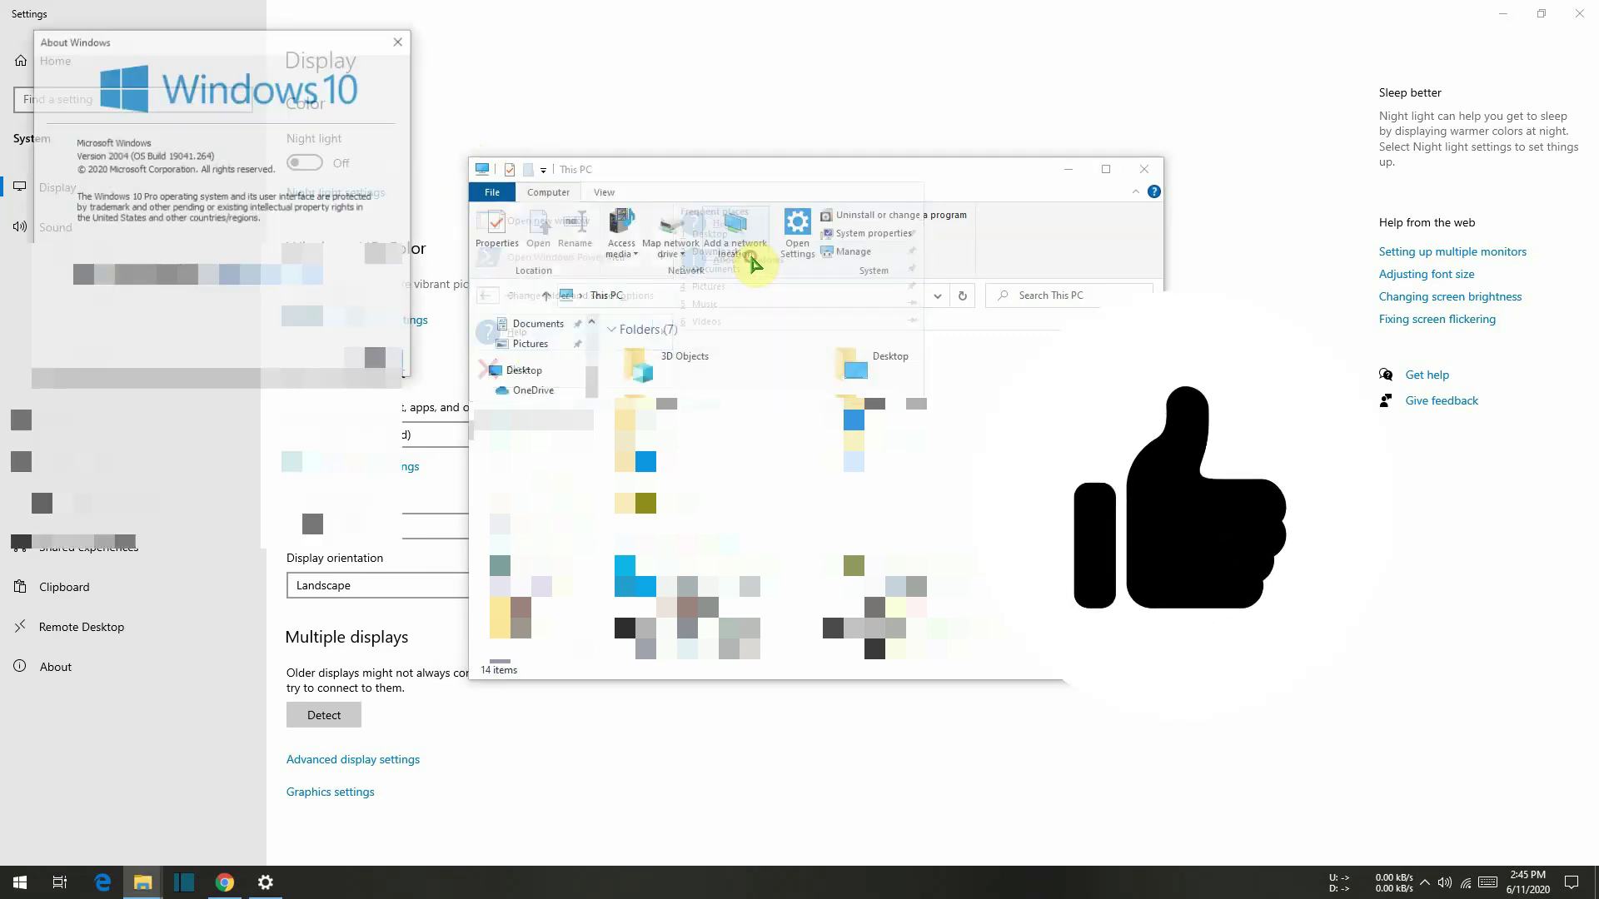
drag(360, 37, 832, 191)
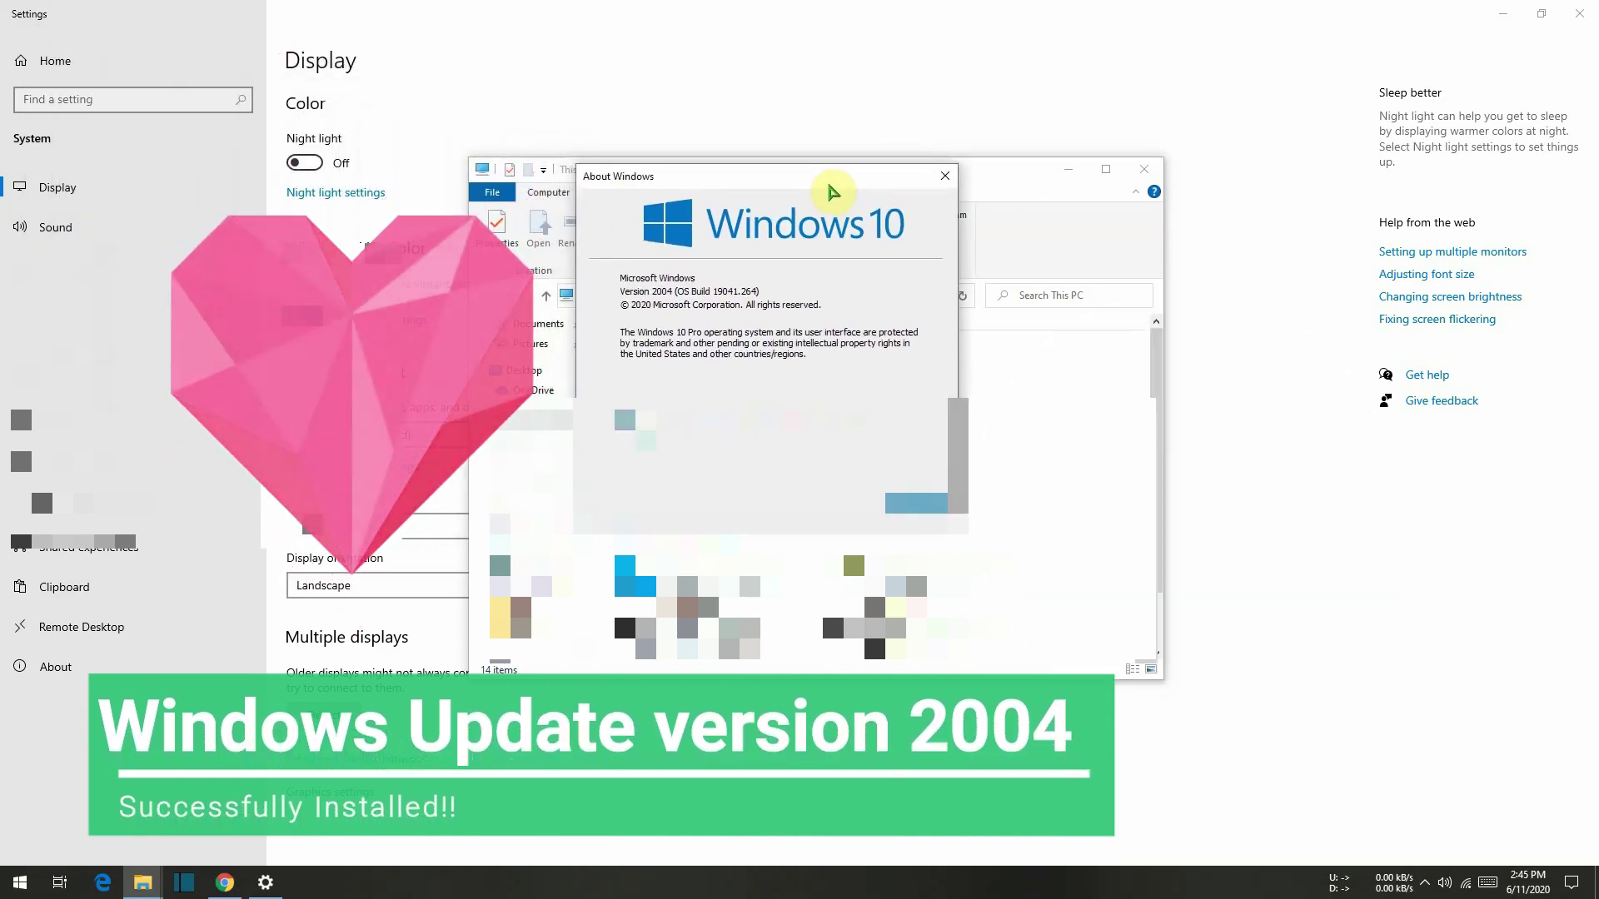